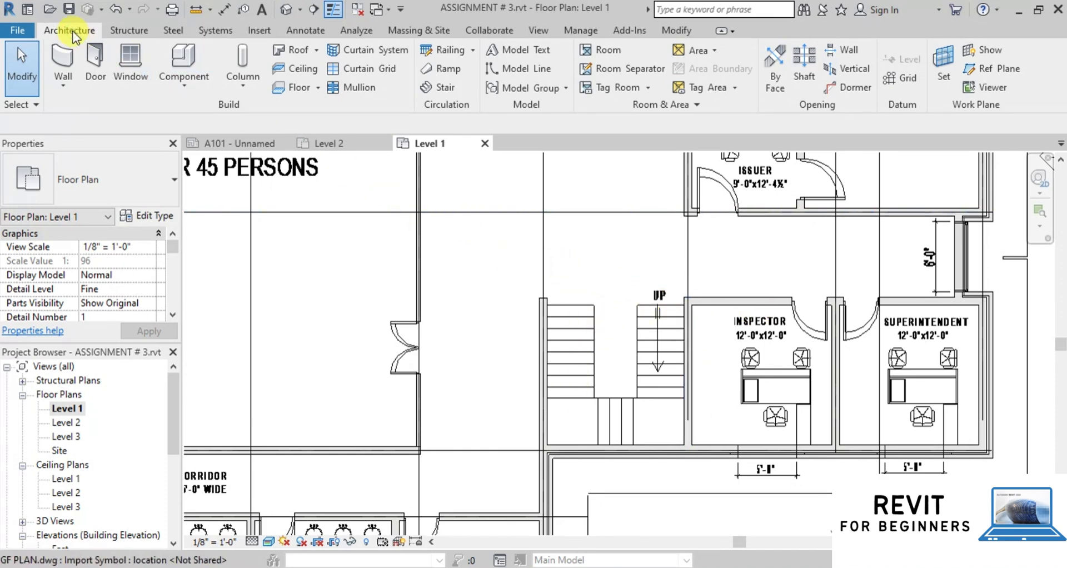
Step: Start a new stair by component using the Cast-In-Place Monolithic Stair type
{"action": "left_click", "coordinate": [437, 89]}
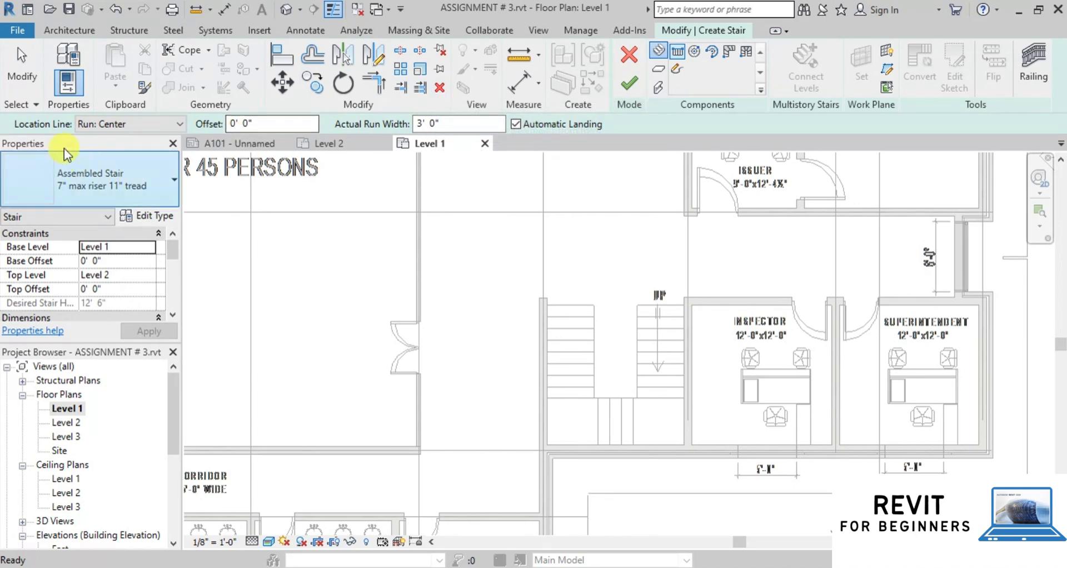
{"action": "left_click", "coordinate": [131, 179]}
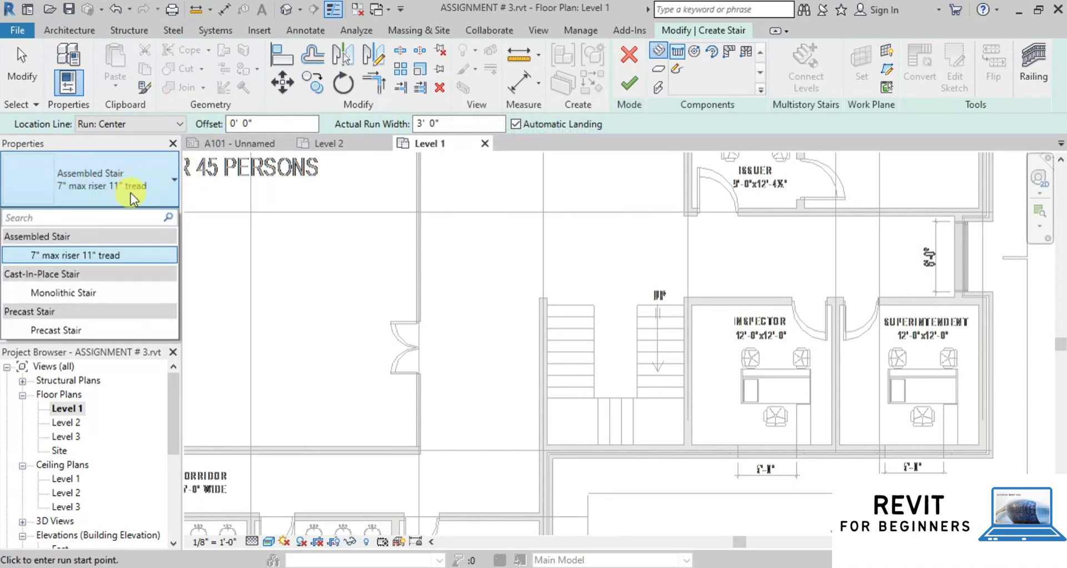
{"action": "left_click", "coordinate": [91, 293]}
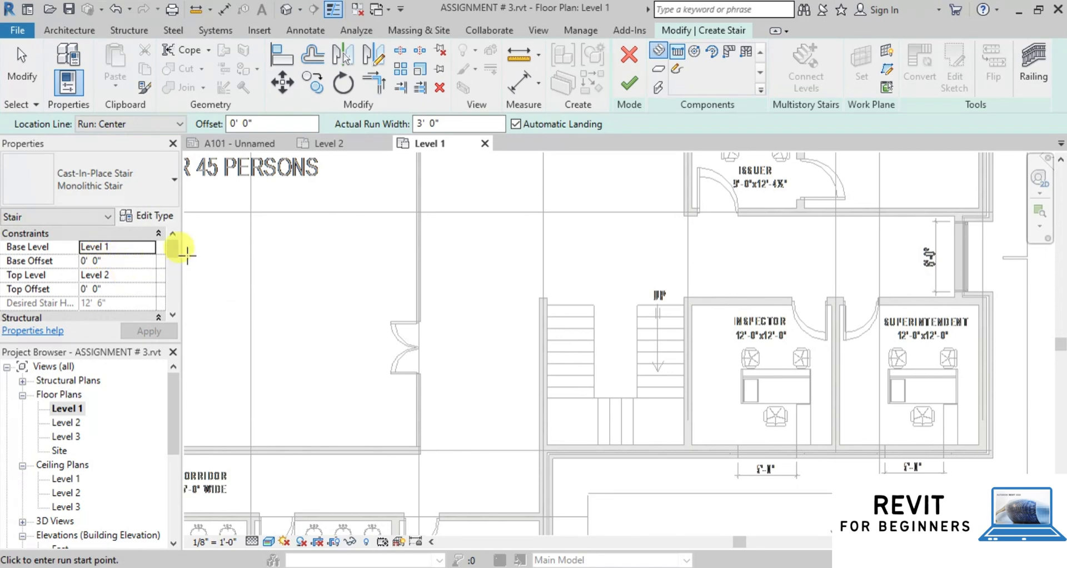
Step: Draw the first run 4' 0" wide and 8' 0" long over the imported UP flight beside the Inspector room, starting at its UP end
{"action": "scroll", "coordinate": [168, 252], "scroll_direction": "down", "scroll_amount": 5}
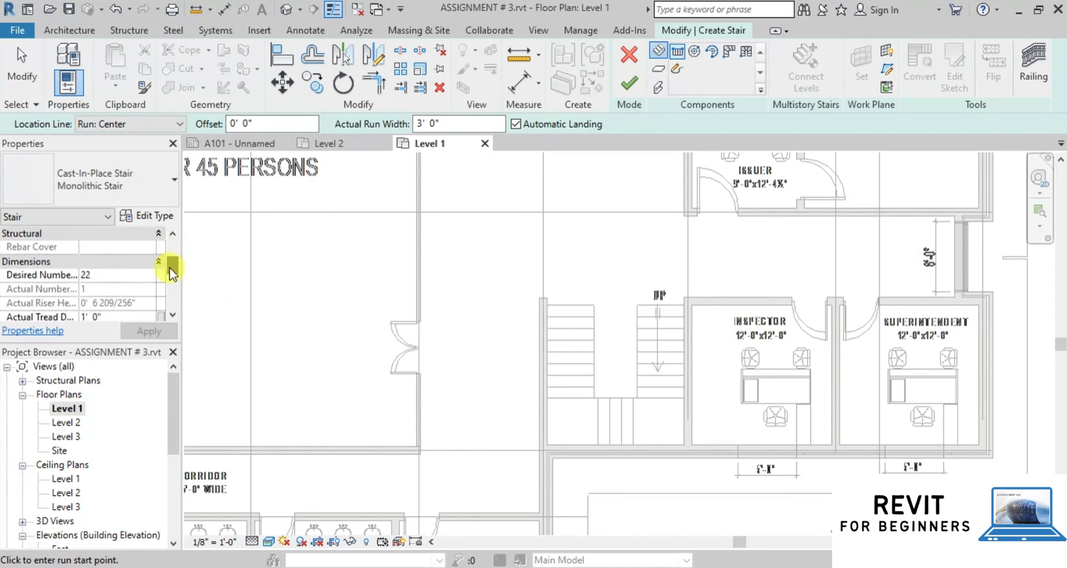
{"action": "left_click", "coordinate": [23, 277]}
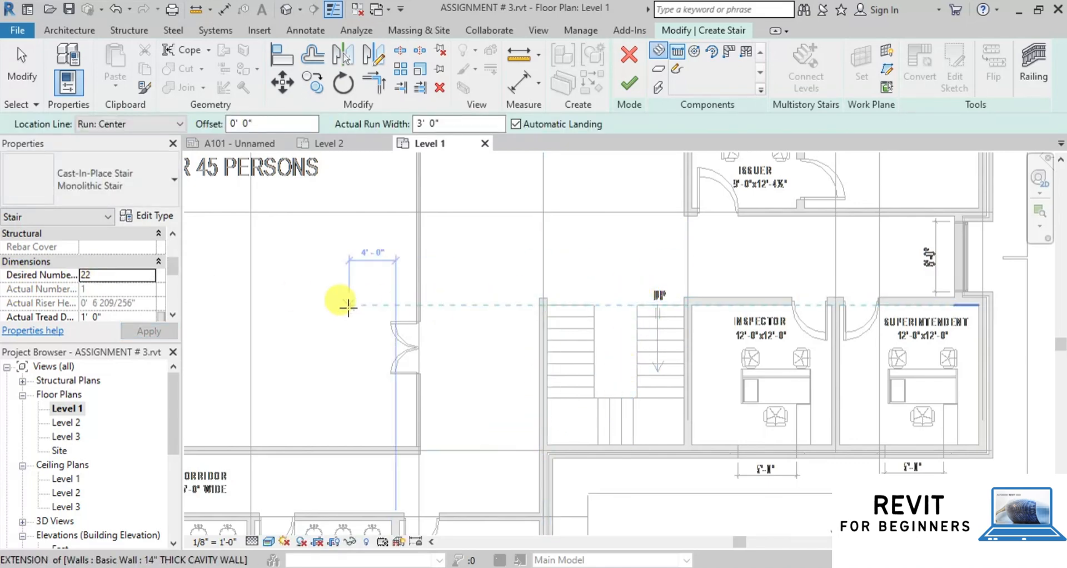
{"action": "scroll", "coordinate": [171, 315], "scroll_direction": "down", "scroll_amount": 2}
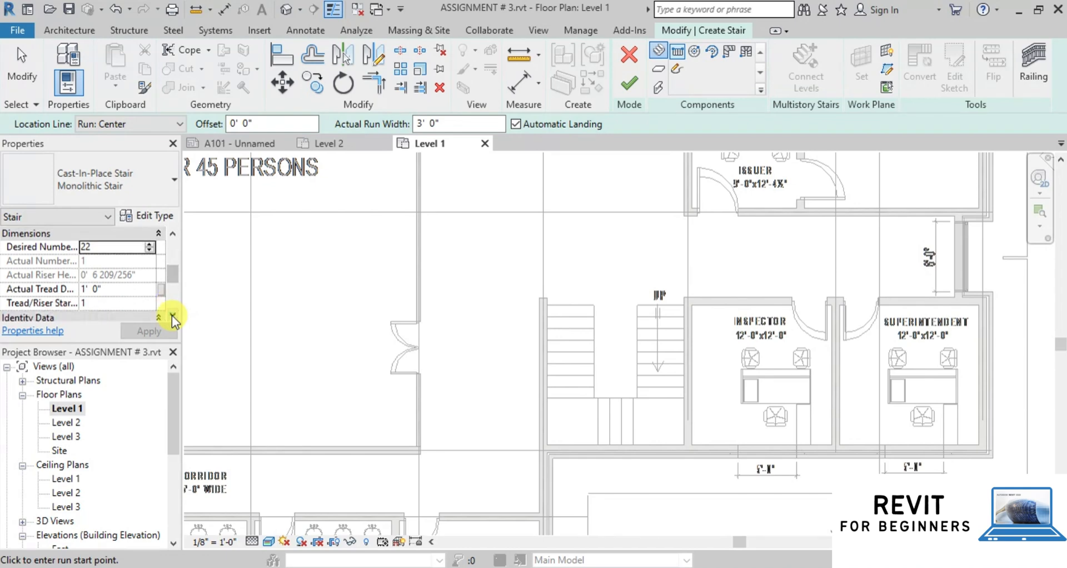
{"action": "left_click", "coordinate": [452, 125]}
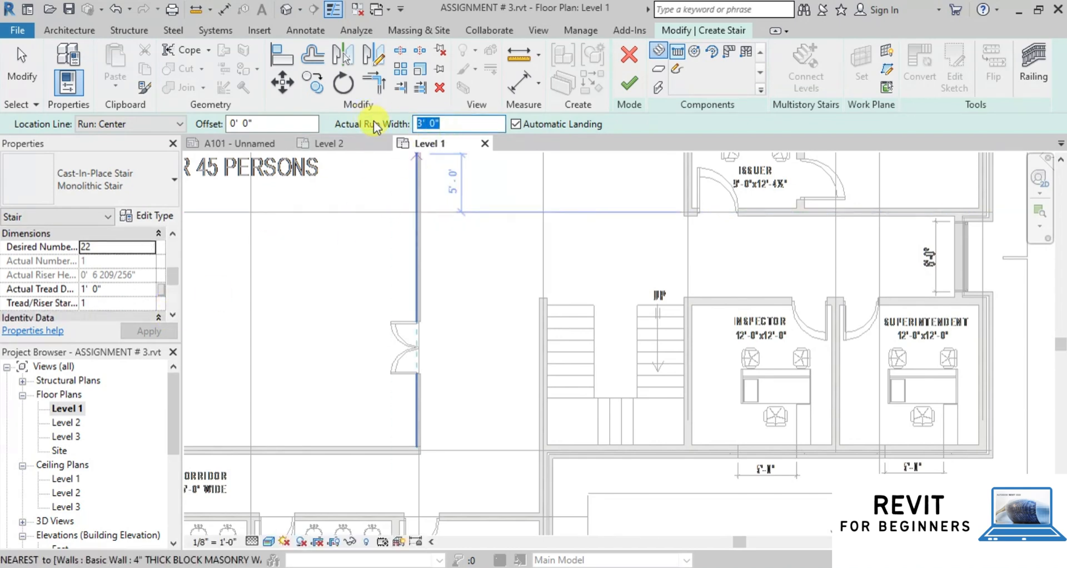
{"action": "key", "text": "Return"}
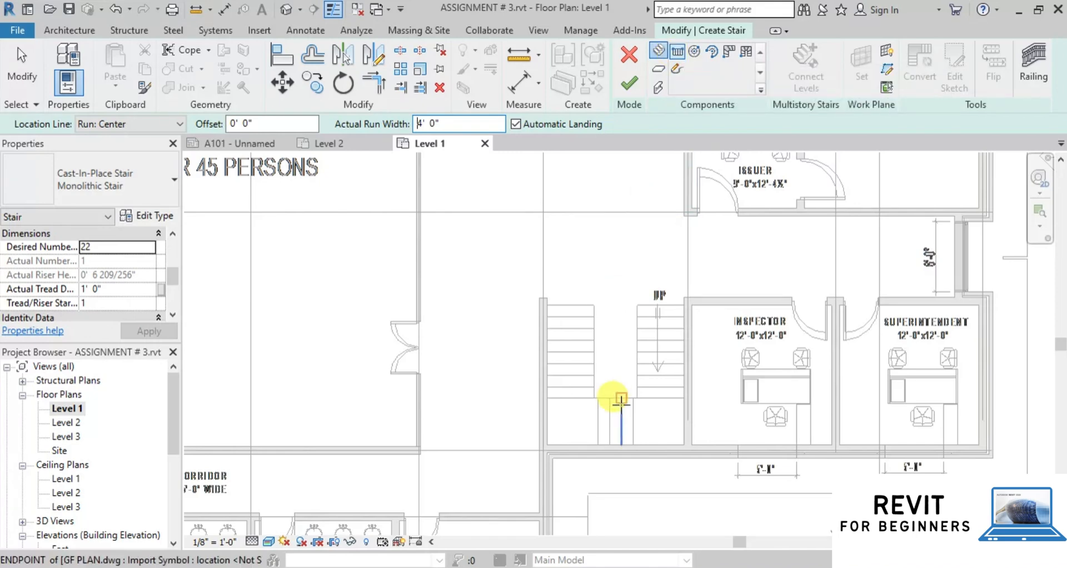
{"action": "scroll", "coordinate": [643, 269], "scroll_direction": "up", "scroll_amount": 8}
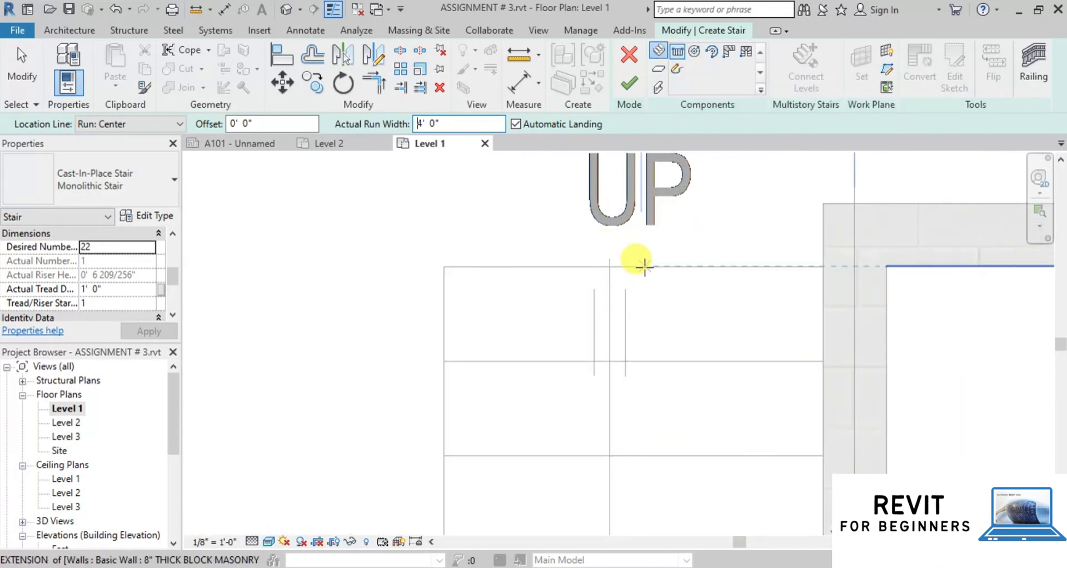
{"action": "scroll", "coordinate": [643, 269], "scroll_direction": "up", "scroll_amount": 2}
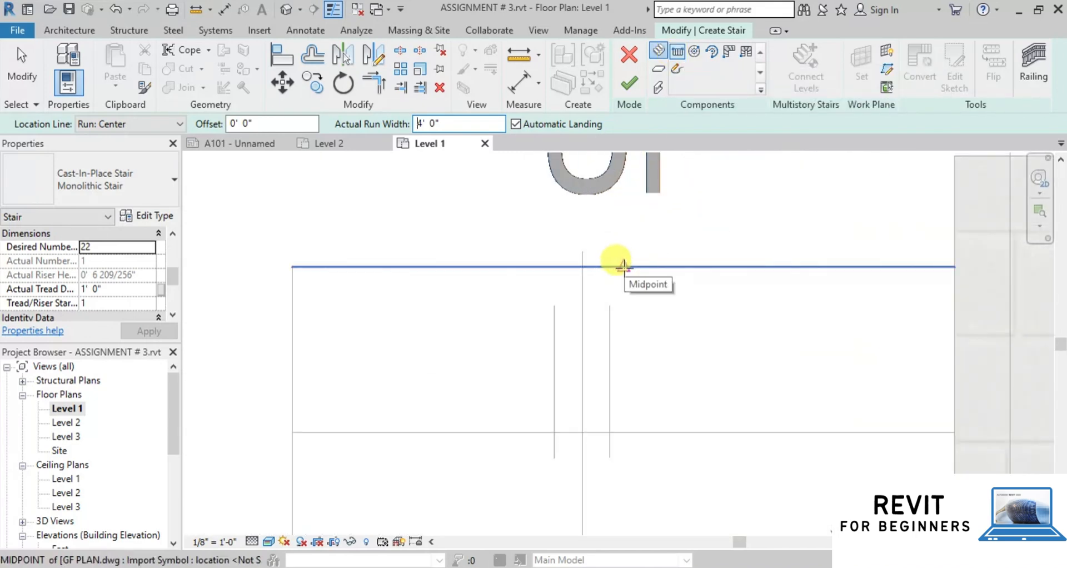
{"action": "left_click", "coordinate": [623, 266]}
{"action": "scroll", "coordinate": [598, 201], "scroll_direction": "down", "scroll_amount": 5}
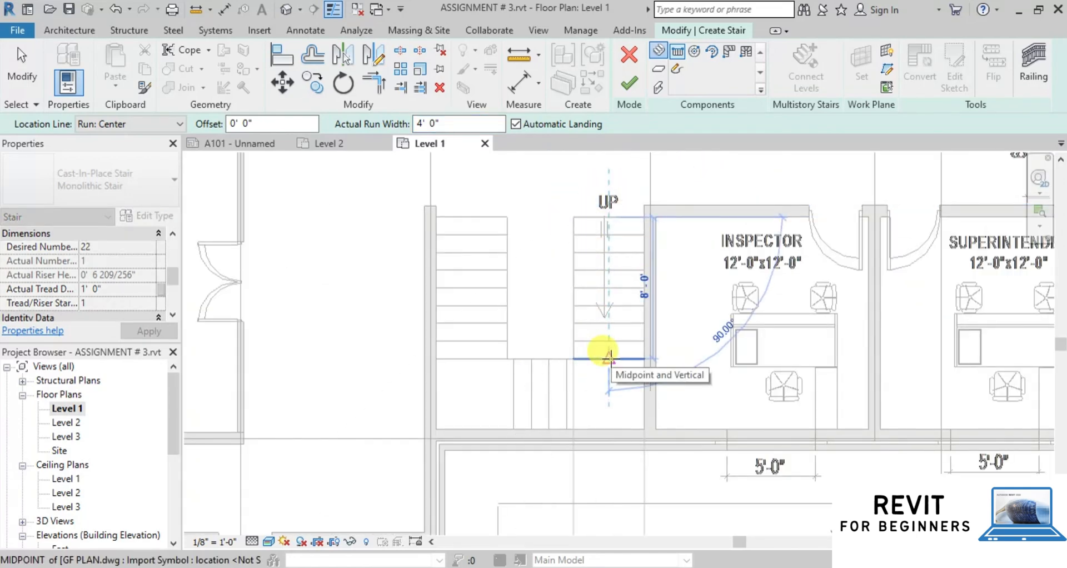
{"action": "left_click", "coordinate": [608, 354]}
Step: Draw the second run 3' 9" wide and 3' 0" long over the short middle flight, heading from the first run towards the opposite flight
{"action": "scroll", "coordinate": [562, 388], "scroll_direction": "up", "scroll_amount": 2}
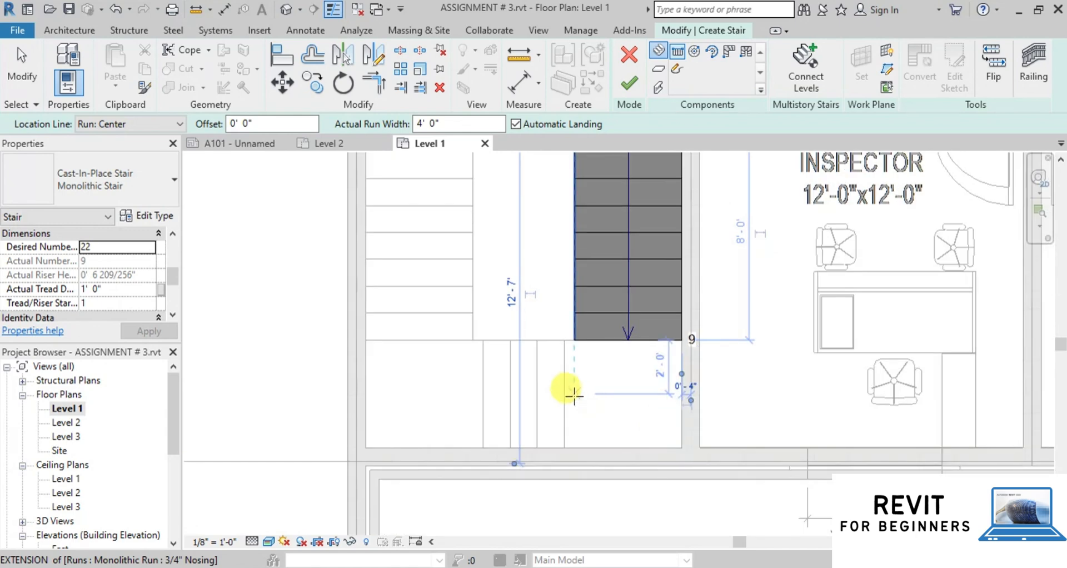
{"action": "left_click", "coordinate": [466, 123]}
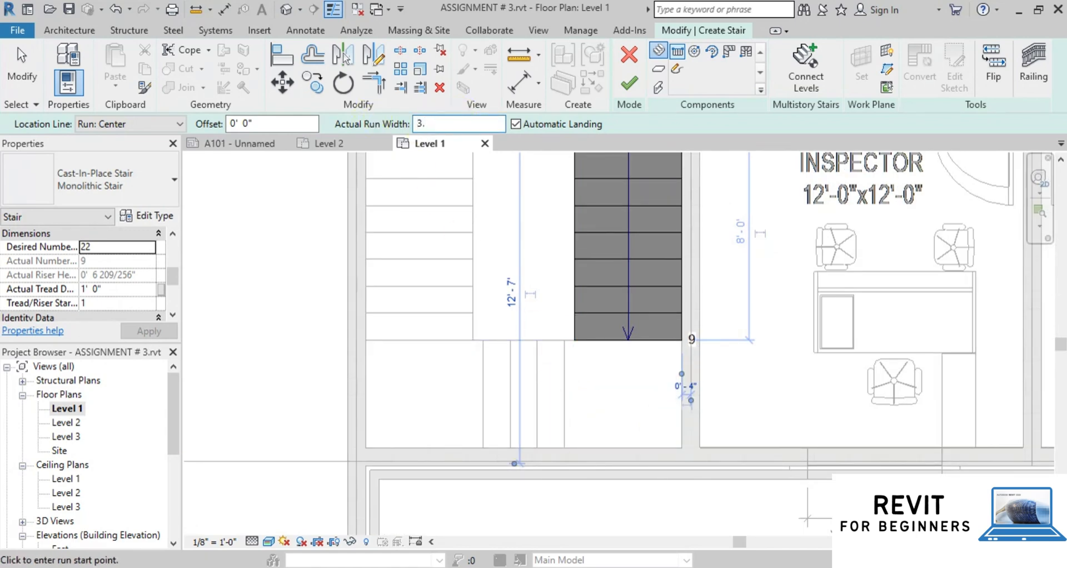
{"action": "key", "text": "Return"}
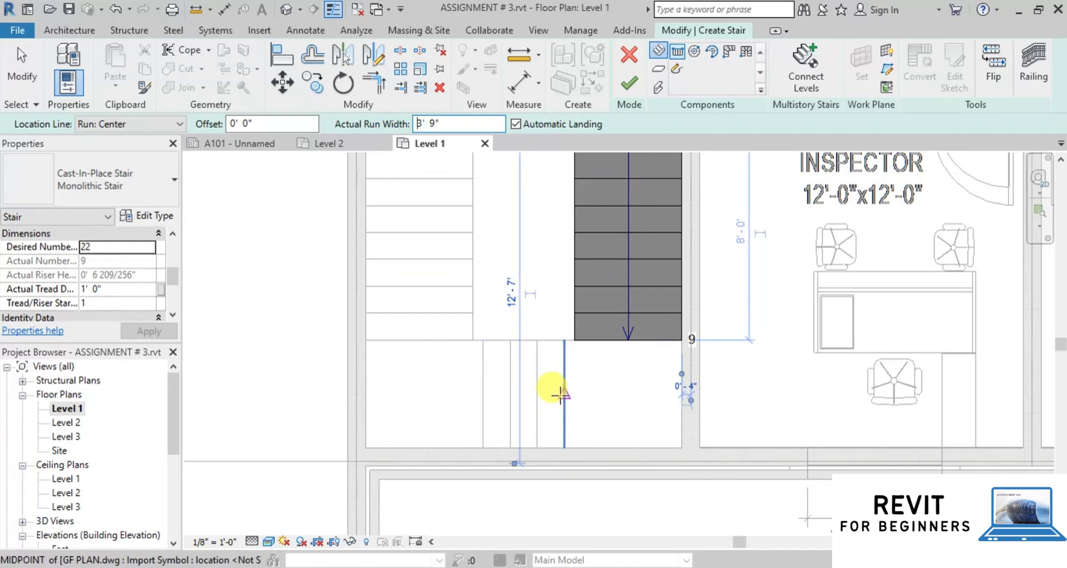
{"action": "left_click", "coordinate": [562, 395]}
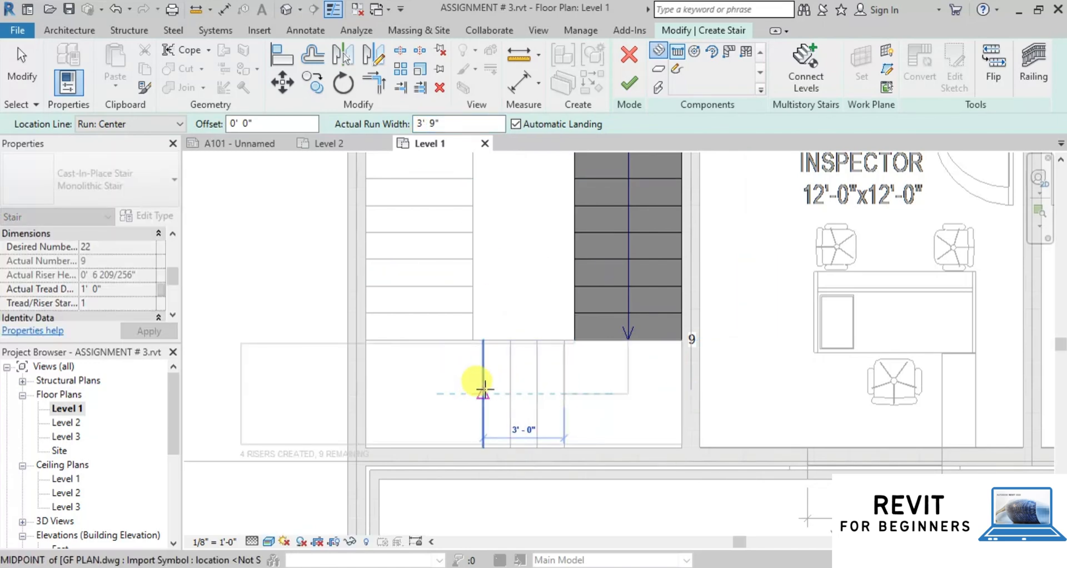
{"action": "left_click", "coordinate": [494, 394]}
Step: Draw the third run 4' 0" wide and 8' 0" long over the remaining imported flight, level with the first run's start, and finish the stair
{"action": "scroll", "coordinate": [448, 357], "scroll_direction": "down", "scroll_amount": 3}
{"action": "scroll", "coordinate": [476, 406], "scroll_direction": "up", "scroll_amount": 3}
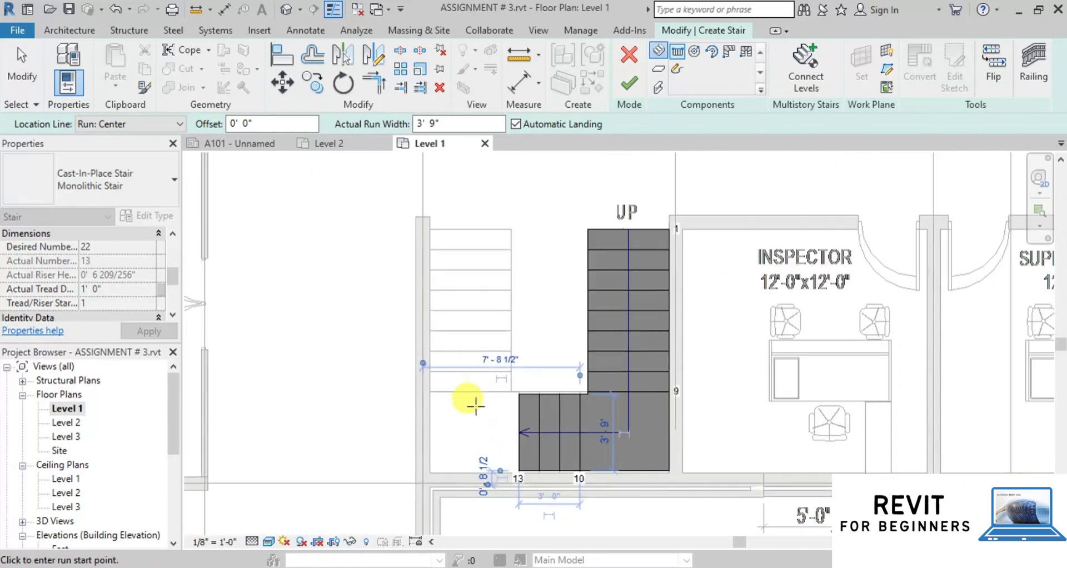
{"action": "left_click", "coordinate": [420, 124]}
{"action": "type", "text": "4"}
{"action": "key", "text": "Return"}
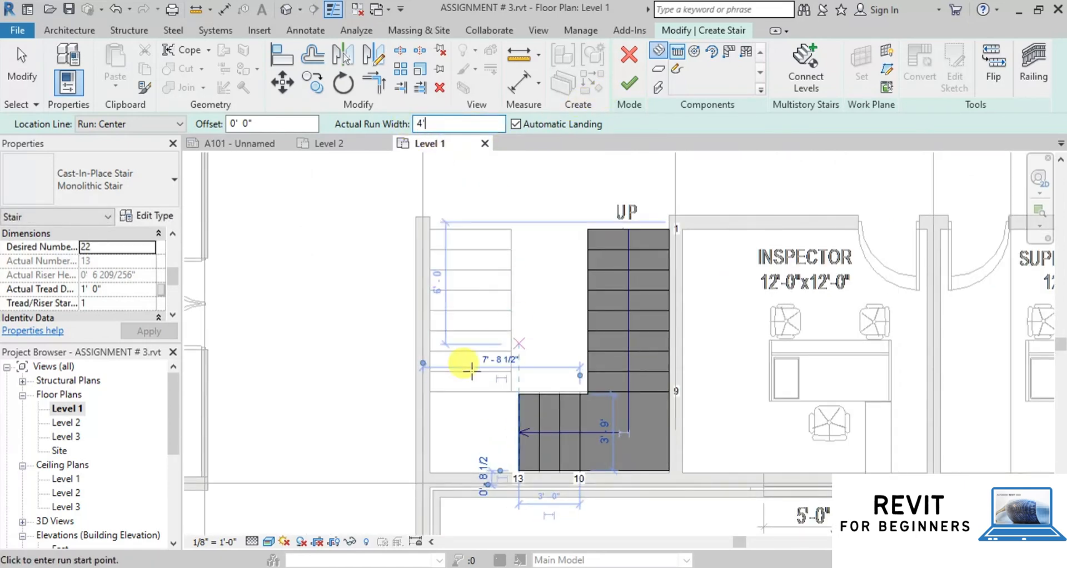
{"action": "scroll", "coordinate": [461, 389], "scroll_direction": "up", "scroll_amount": 4}
{"action": "scroll", "coordinate": [466, 387], "scroll_direction": "up", "scroll_amount": 5}
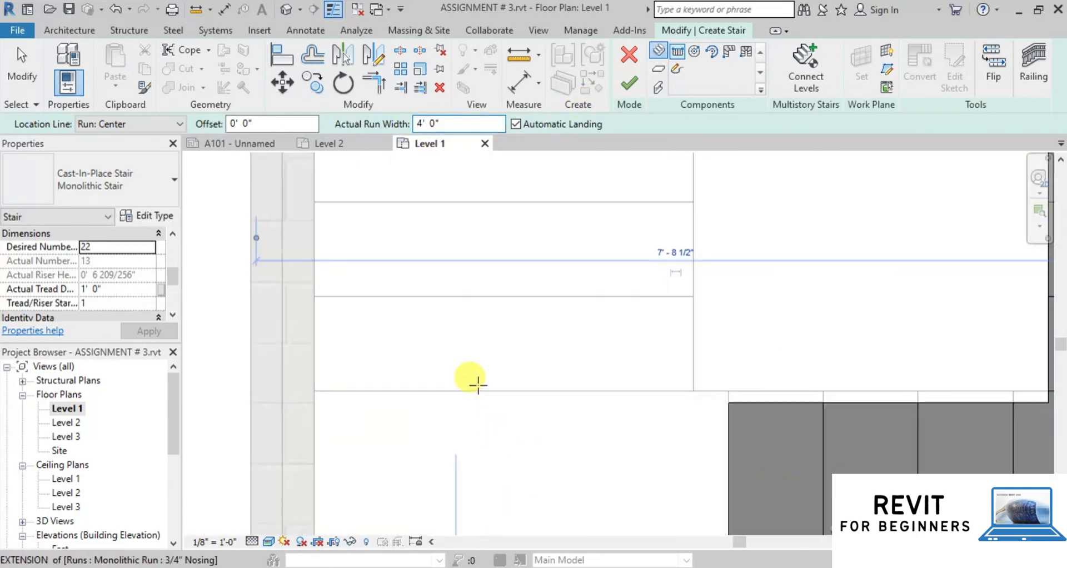
{"action": "left_click", "coordinate": [510, 391]}
{"action": "scroll", "coordinate": [499, 409], "scroll_direction": "down", "scroll_amount": 9}
{"action": "scroll", "coordinate": [499, 408], "scroll_direction": "down", "scroll_amount": 1}
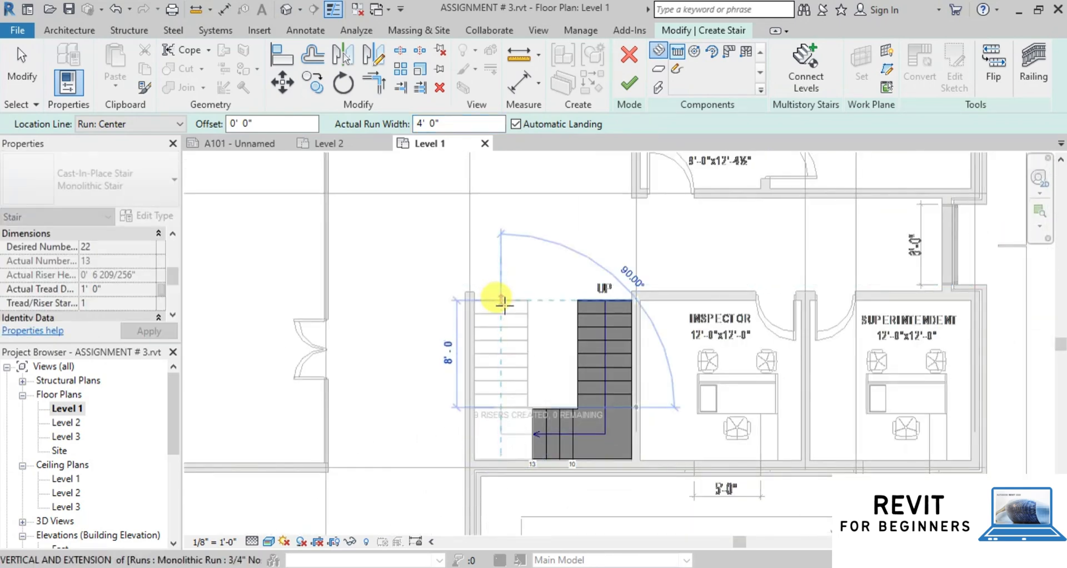
{"action": "left_click", "coordinate": [504, 304]}
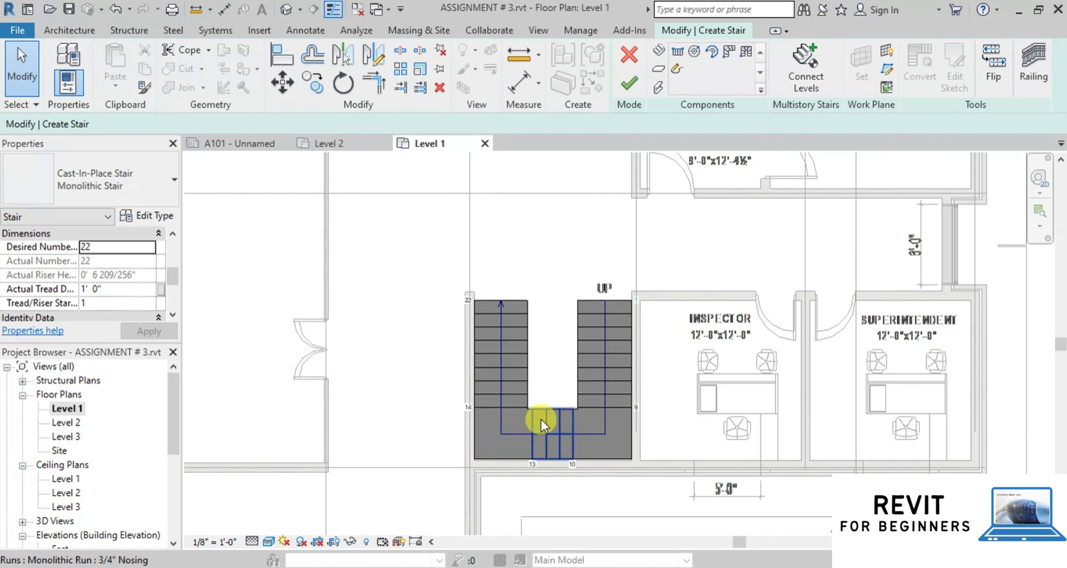
{"action": "left_click", "coordinate": [632, 83]}
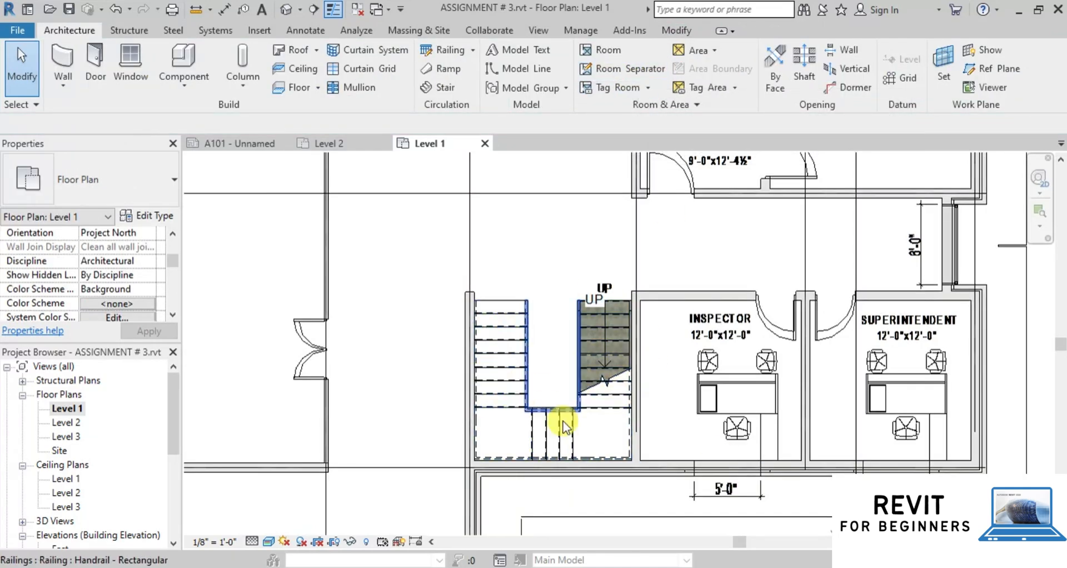
Step: Annotate all three stair runs with stair tread/riser numbers
{"action": "scroll", "coordinate": [619, 446], "scroll_direction": "up", "scroll_amount": 2}
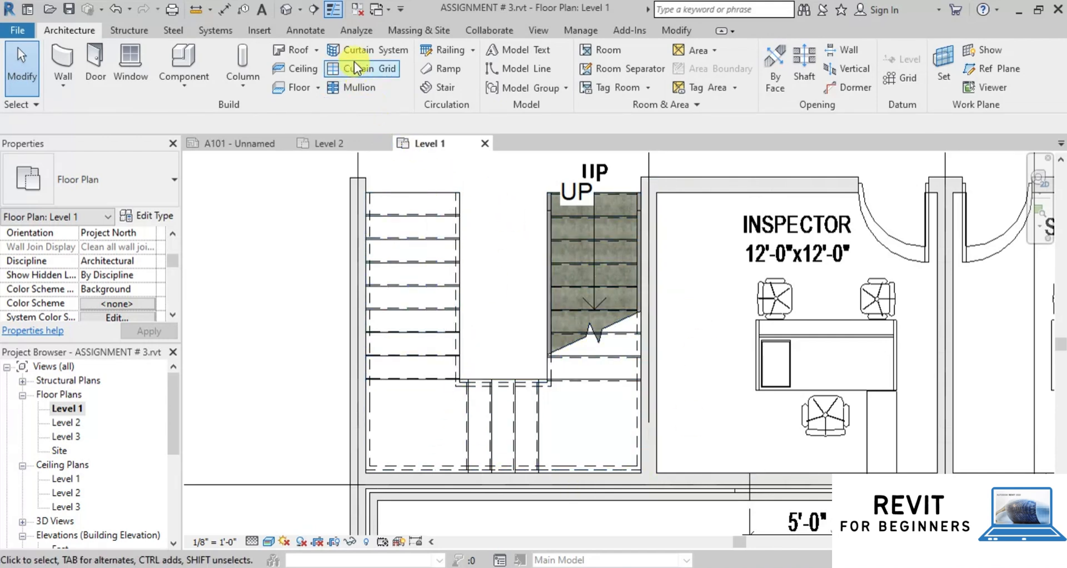
{"action": "left_click", "coordinate": [317, 33]}
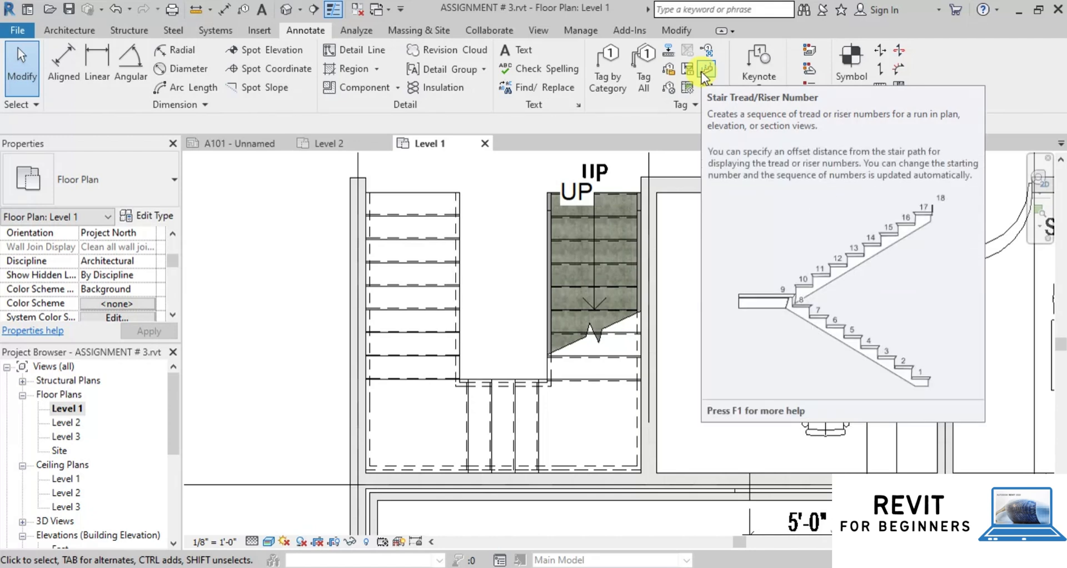
{"action": "left_click", "coordinate": [703, 70]}
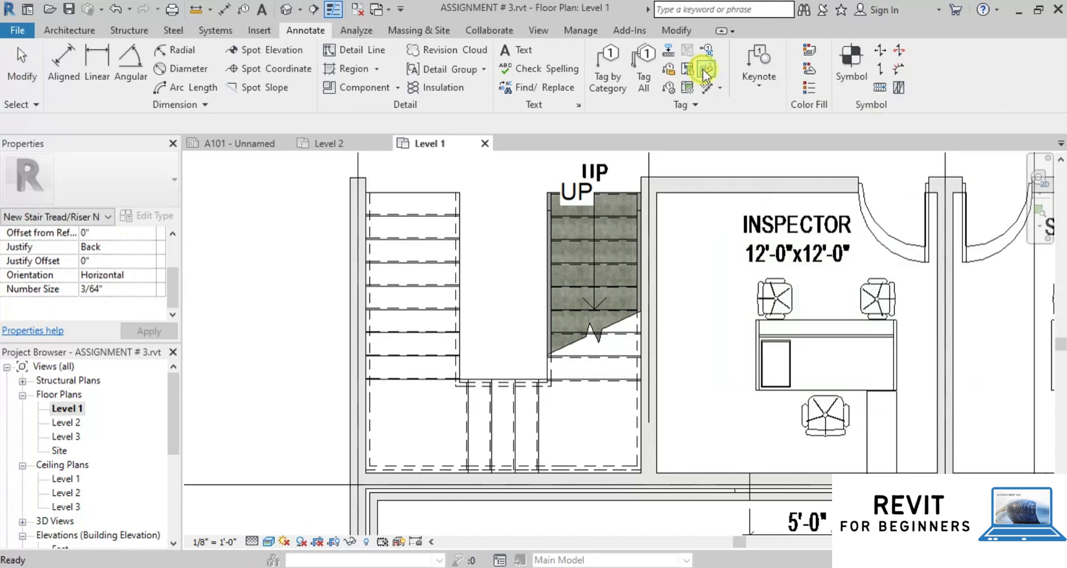
{"action": "left_click", "coordinate": [619, 227]}
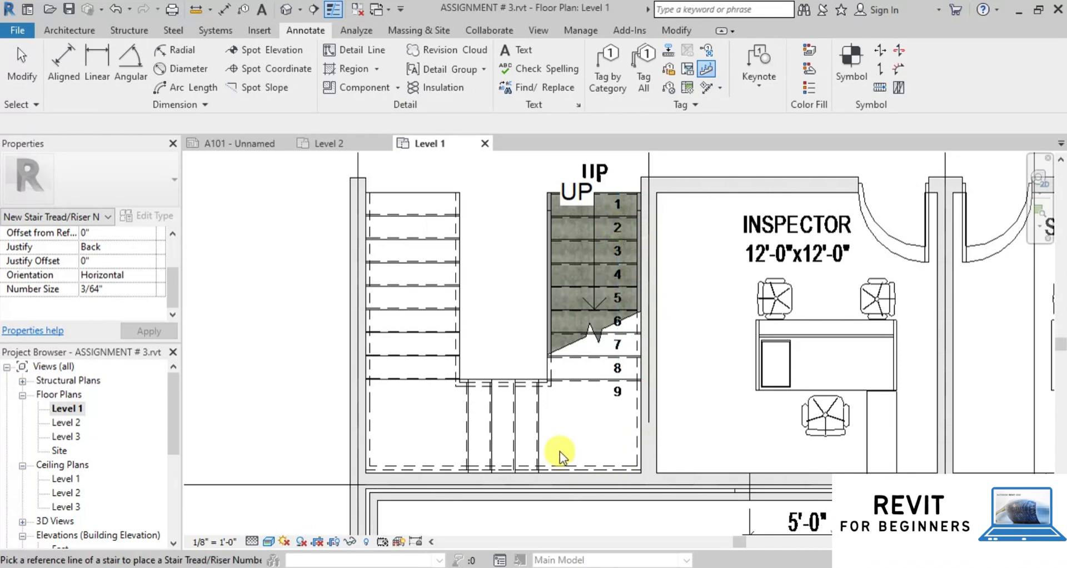
{"action": "left_click", "coordinate": [492, 445]}
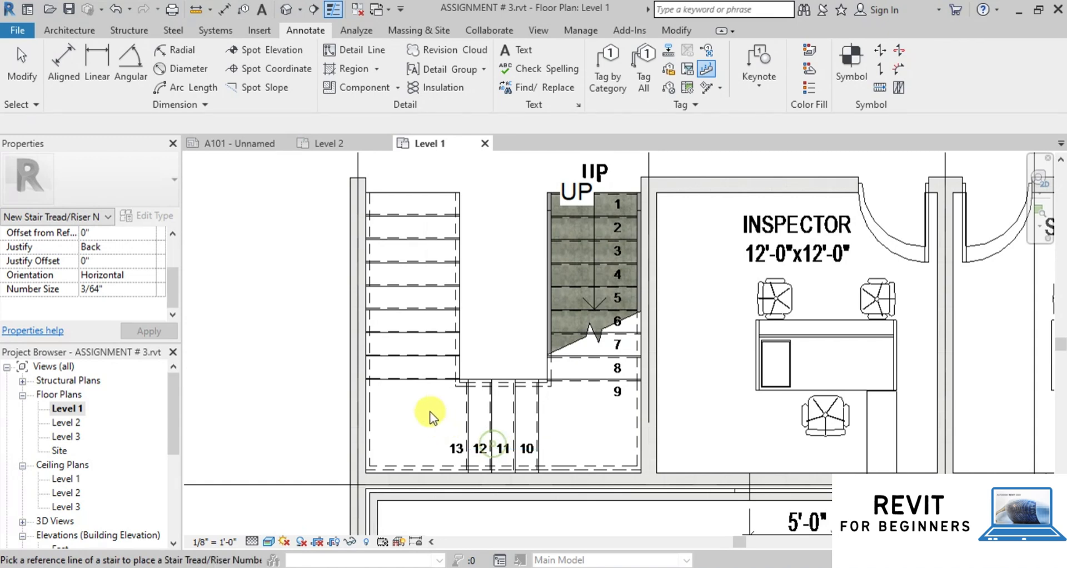
{"action": "left_click", "coordinate": [385, 351]}
{"action": "scroll", "coordinate": [489, 303], "scroll_direction": "down", "scroll_amount": 2}
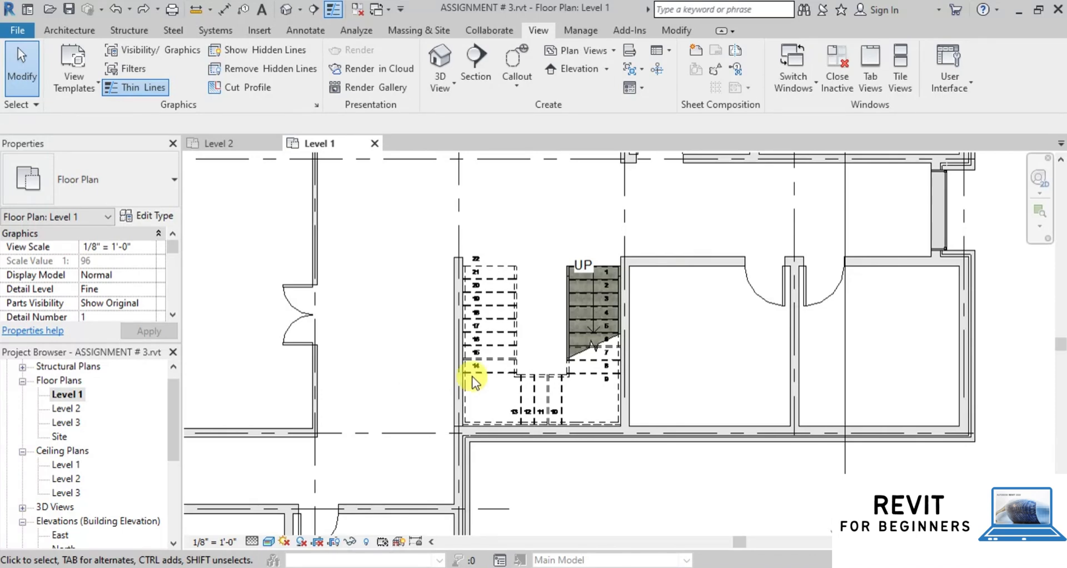
Step: Duplicate the Level 1 floor plan with detailing and rename the copy "Stair Case - 1"
{"action": "right_click", "coordinate": [66, 396]}
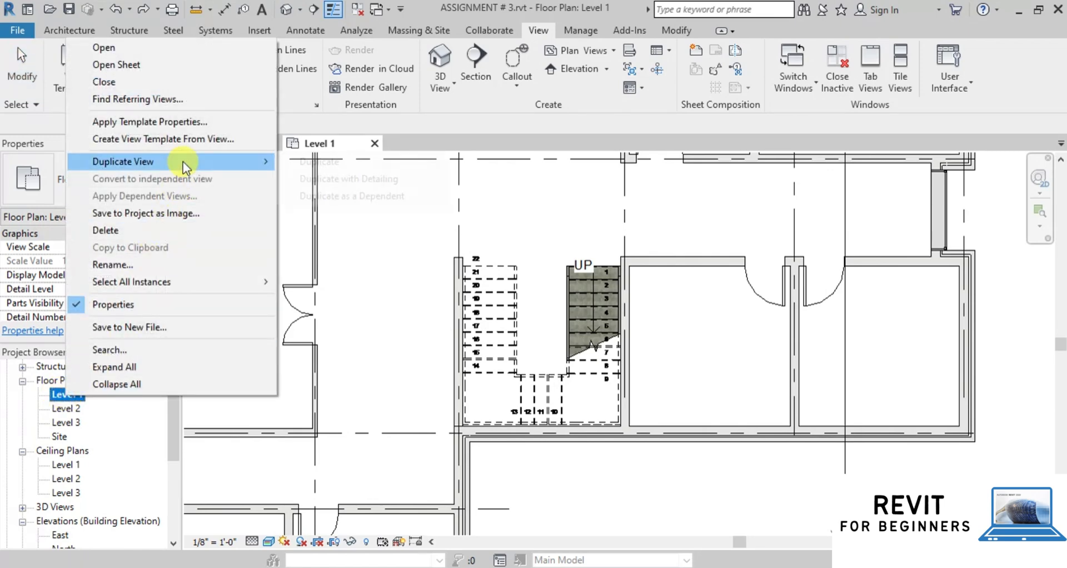
{"action": "mouse_move", "coordinate": [184, 161]}
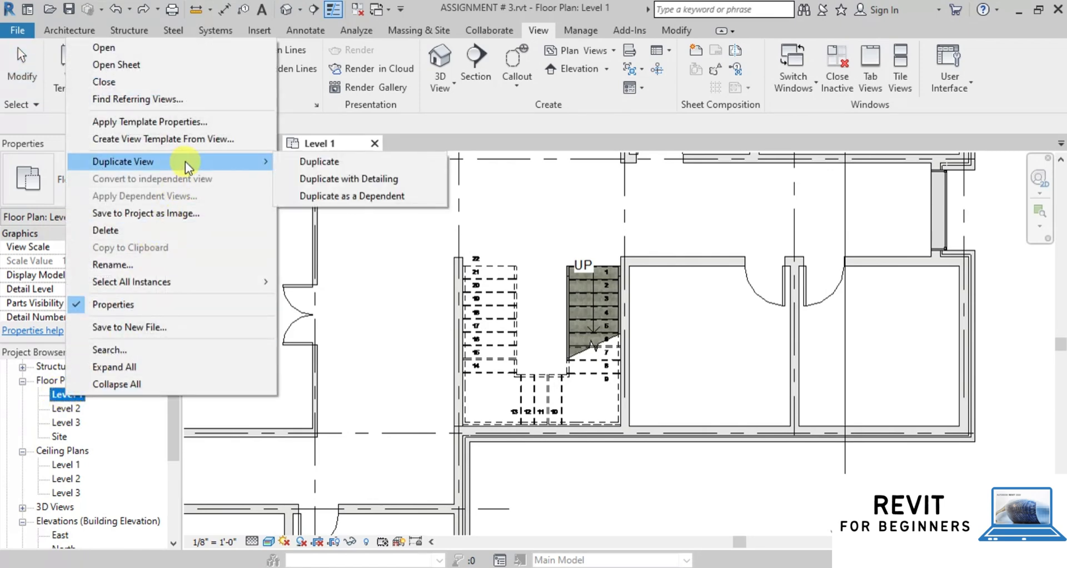
{"action": "left_click", "coordinate": [366, 179]}
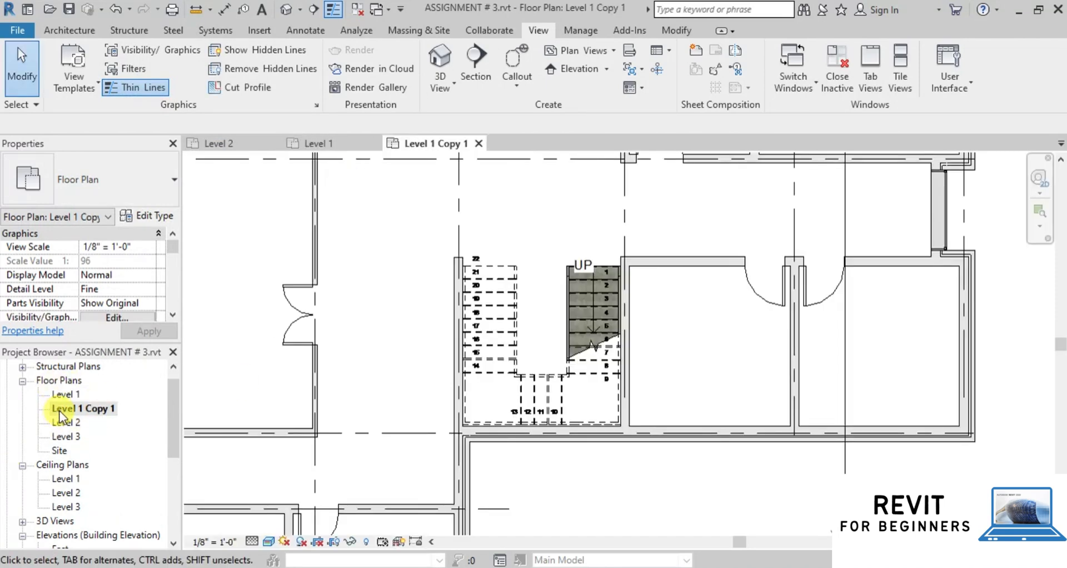
{"action": "right_click", "coordinate": [83, 410]}
{"action": "left_click", "coordinate": [151, 282]}
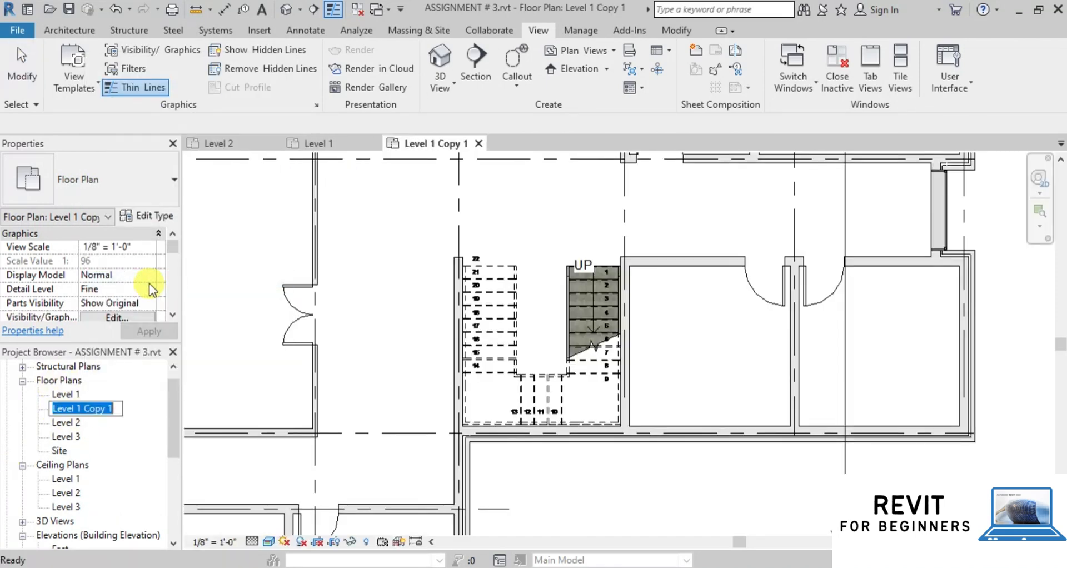
{"action": "type", "text": "Stair"}
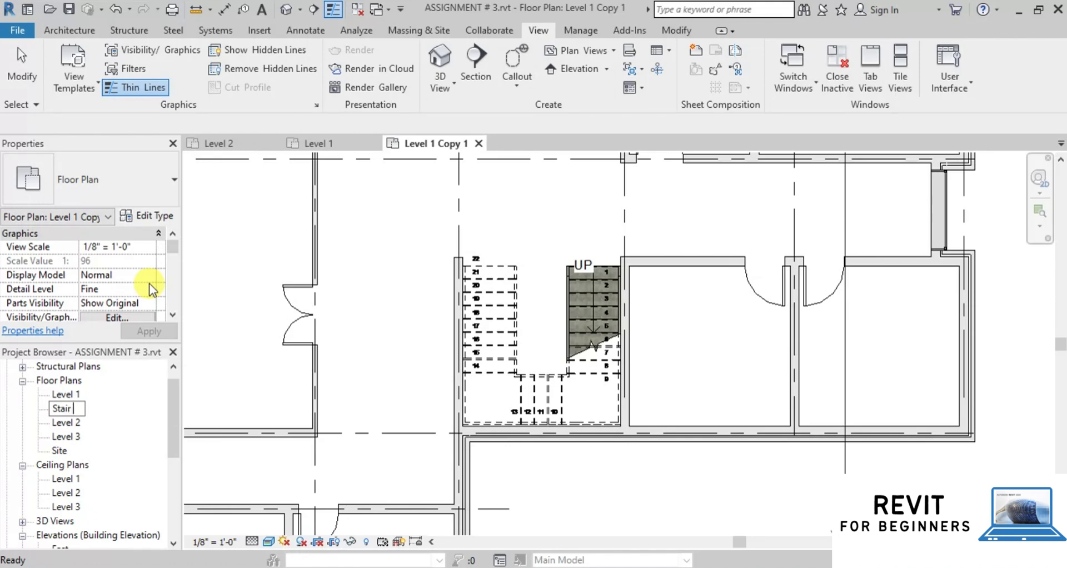
{"action": "type", "text": " Case - 1"}
{"action": "key", "text": "Return"}
Step: Show the crop region boundary of the Stair Case - 1 plan
{"action": "scroll", "coordinate": [682, 390], "scroll_direction": "down", "scroll_amount": 3}
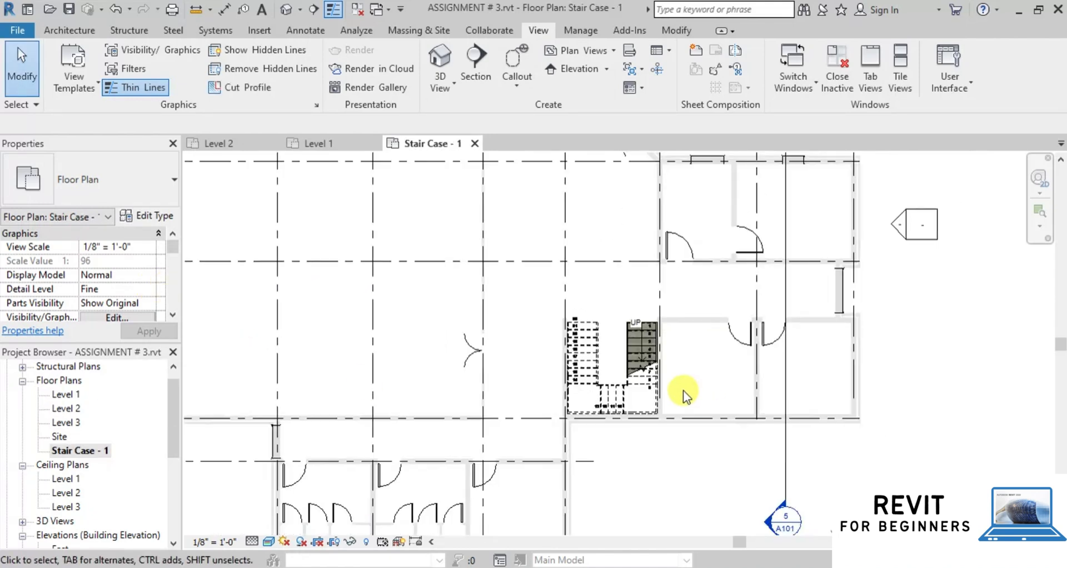
{"action": "scroll", "coordinate": [682, 390], "scroll_direction": "down", "scroll_amount": 3}
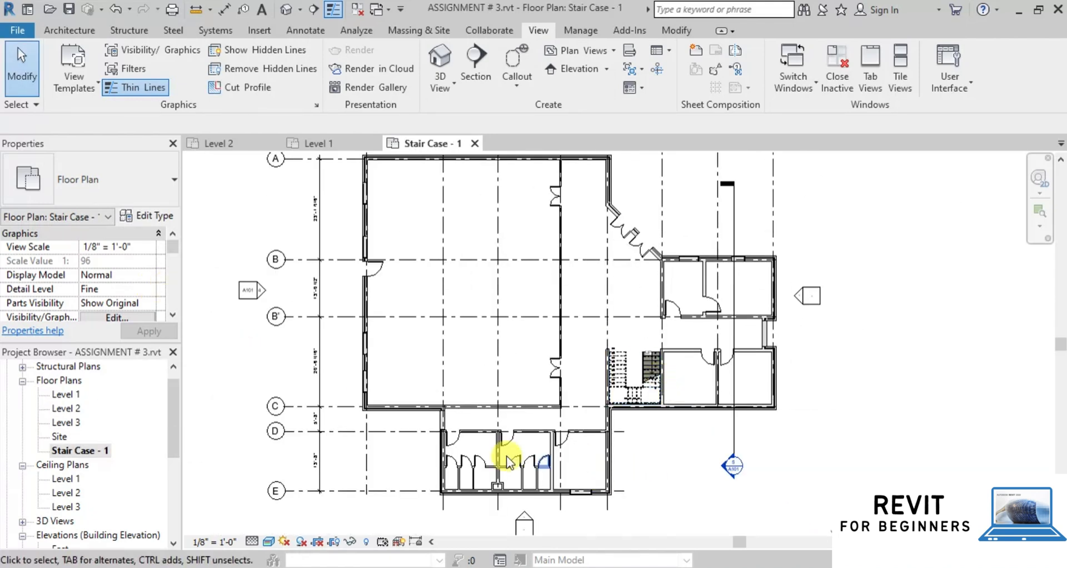
{"action": "left_click", "coordinate": [317, 542]}
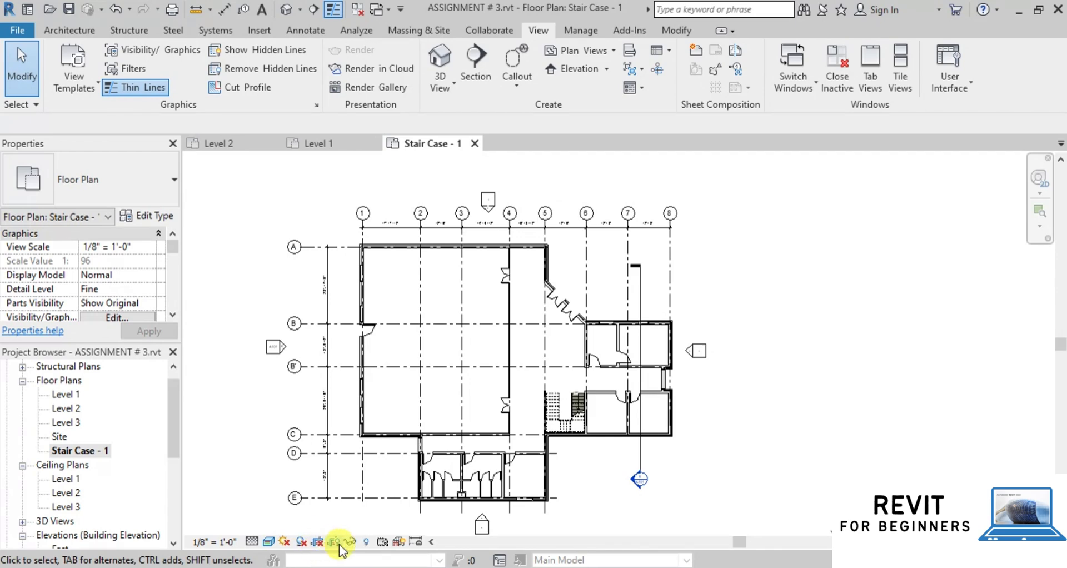
{"action": "left_click", "coordinate": [334, 542]}
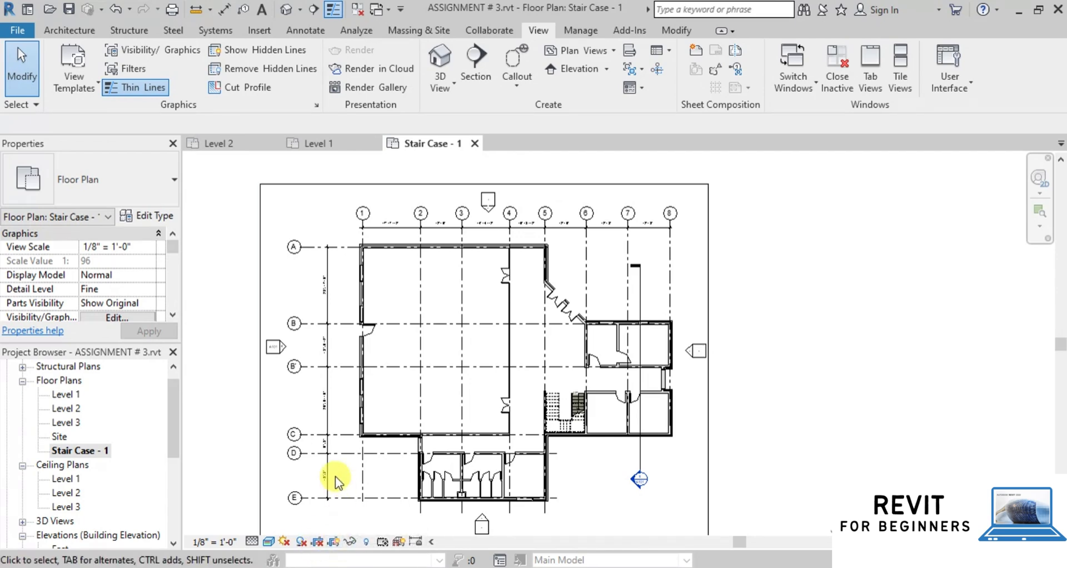
Step: Resize the crop region on all four sides so it tightly encloses the staircase between grids 5 and 6 at grid C
{"action": "scroll", "coordinate": [631, 317], "scroll_direction": "down", "scroll_amount": 1}
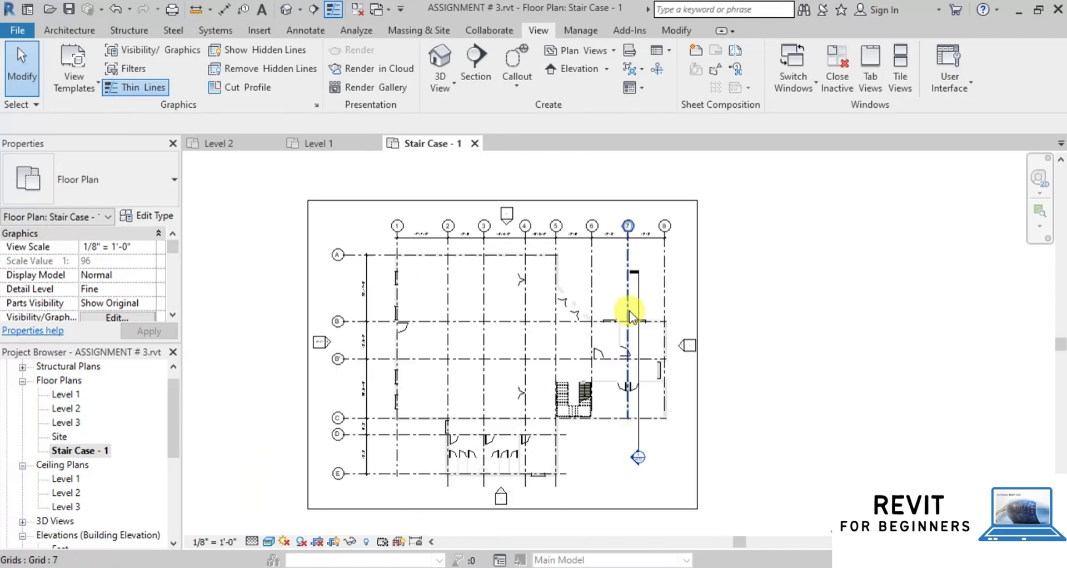
{"action": "scroll", "coordinate": [555, 420], "scroll_direction": "up", "scroll_amount": 1}
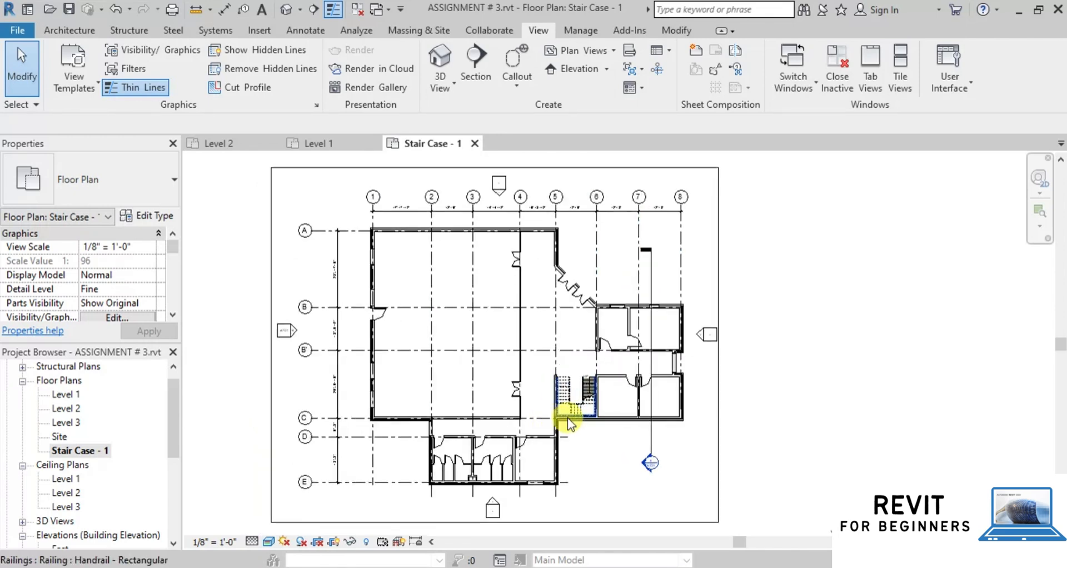
{"action": "left_click", "coordinate": [271, 378]}
{"action": "left_click_drag", "start_coordinate": [270, 350], "coordinate": [605, 333]}
{"action": "left_click_drag", "start_coordinate": [575, 522], "coordinate": [596, 426]}
{"action": "left_click_drag", "start_coordinate": [575, 167], "coordinate": [579, 363]}
{"action": "left_click", "coordinate": [606, 458]}
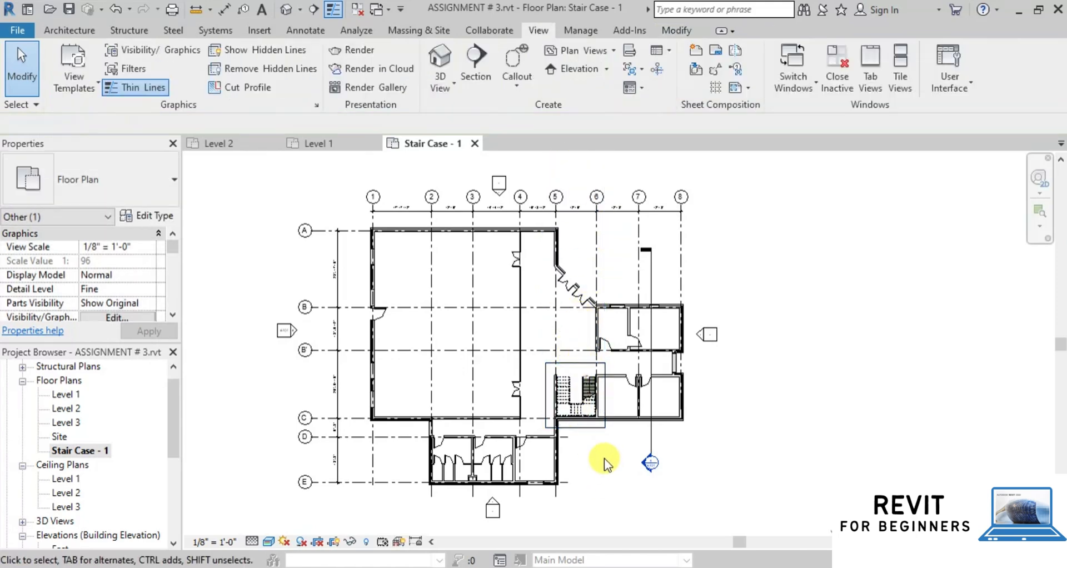
Step: Crop the plan view to the region around the staircase and hide the crop region boundary
{"action": "left_click", "coordinate": [321, 547]}
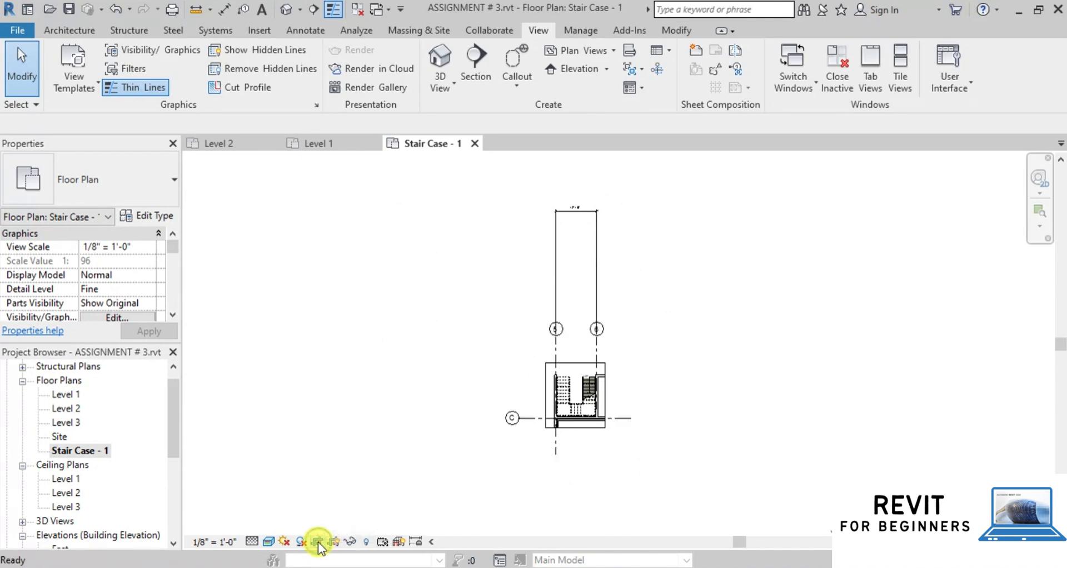
{"action": "scroll", "coordinate": [555, 444], "scroll_direction": "up", "scroll_amount": 3}
{"action": "scroll", "coordinate": [556, 445], "scroll_direction": "down", "scroll_amount": 2}
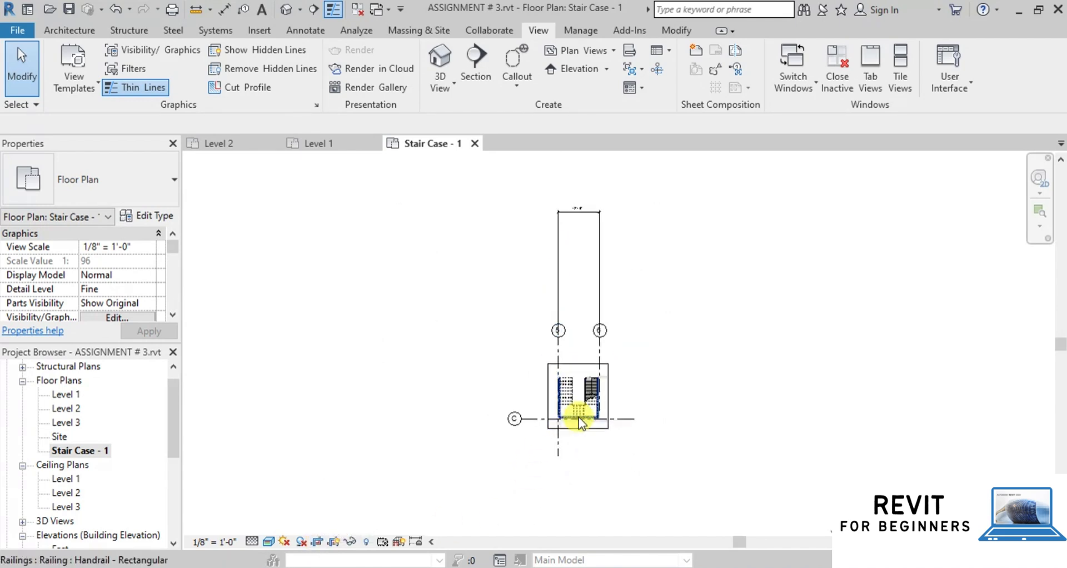
{"action": "scroll", "coordinate": [635, 494], "scroll_direction": "up", "scroll_amount": 4}
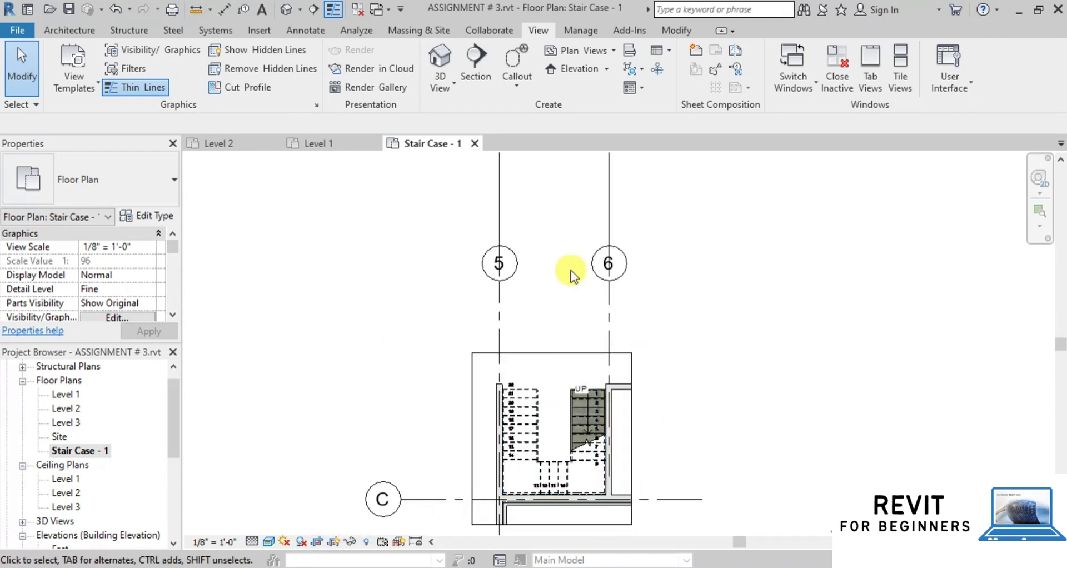
{"action": "scroll", "coordinate": [552, 410], "scroll_direction": "down", "scroll_amount": 1}
{"action": "scroll", "coordinate": [588, 393], "scroll_direction": "up", "scroll_amount": 3}
{"action": "scroll", "coordinate": [625, 402], "scroll_direction": "down", "scroll_amount": 1}
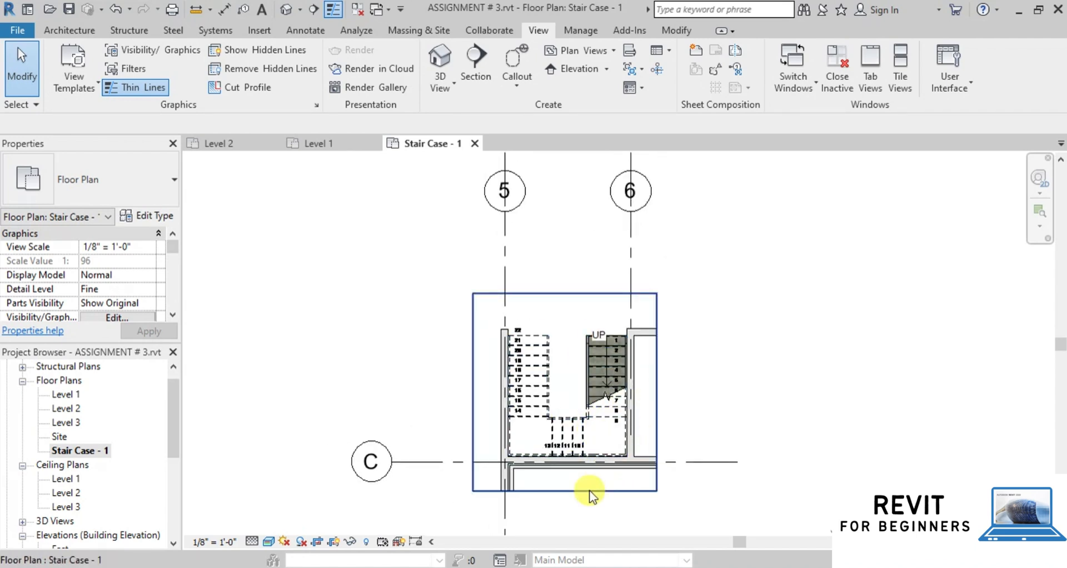
{"action": "scroll", "coordinate": [580, 492], "scroll_direction": "up", "scroll_amount": 1}
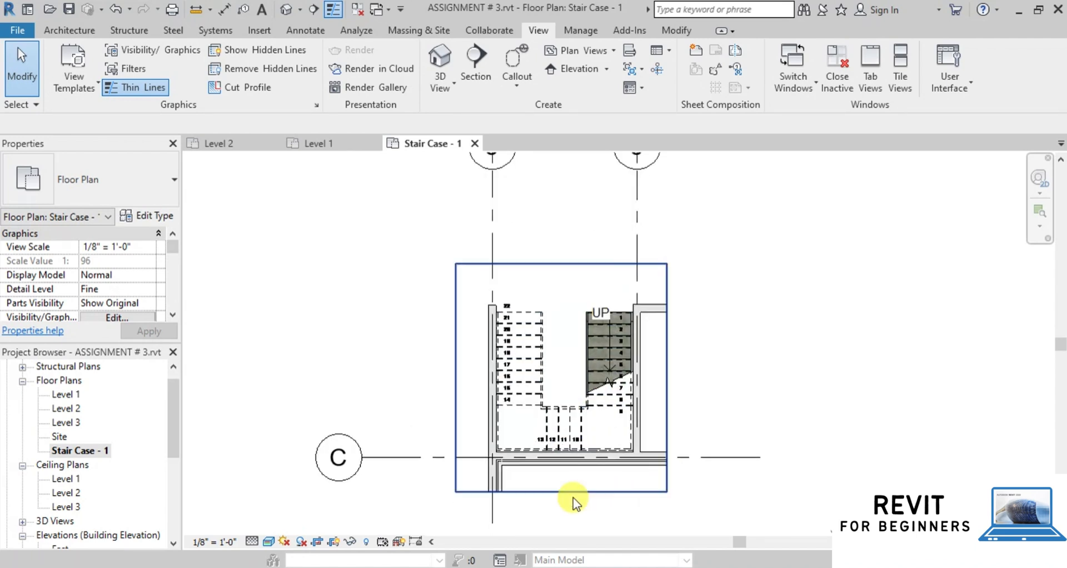
{"action": "left_click", "coordinate": [334, 543]}
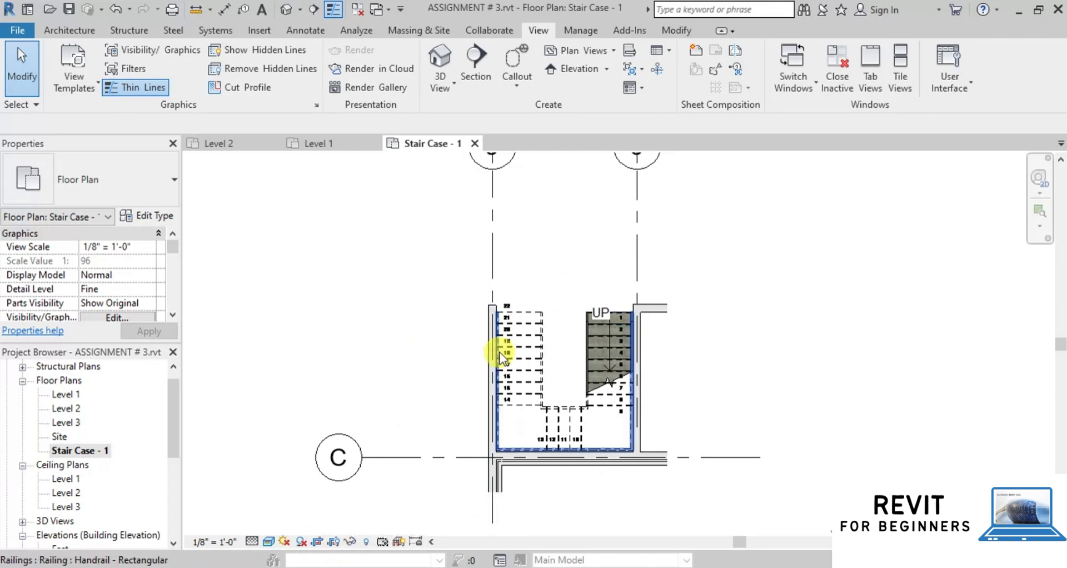
Step: Place an aligned dimension between grids 5 and 6 above the staircase
{"action": "scroll", "coordinate": [522, 447], "scroll_direction": "down", "scroll_amount": 1}
{"action": "scroll", "coordinate": [550, 478], "scroll_direction": "down", "scroll_amount": 1}
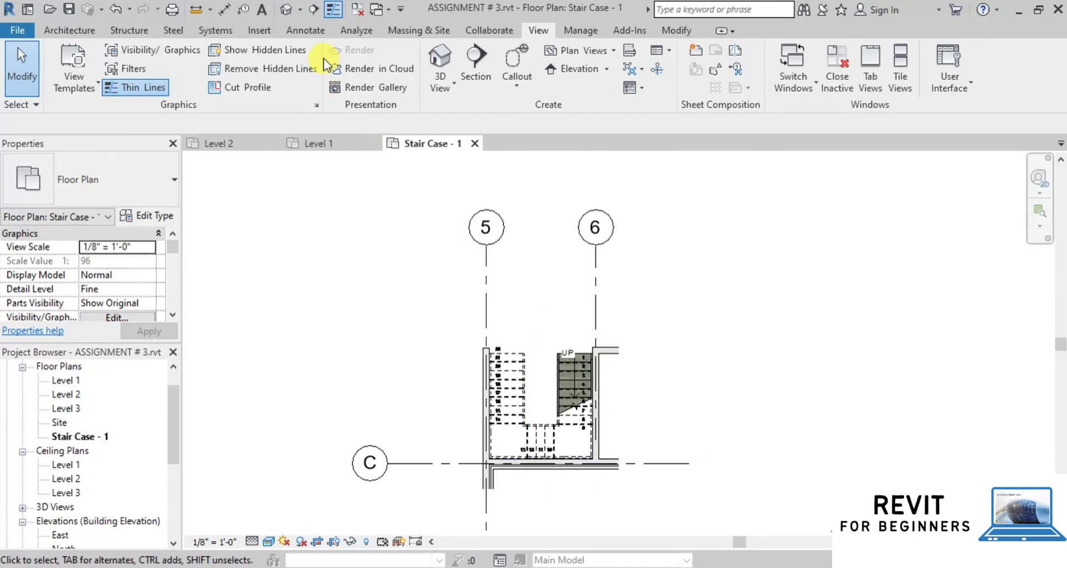
{"action": "left_click", "coordinate": [306, 31]}
{"action": "left_click", "coordinate": [94, 61]}
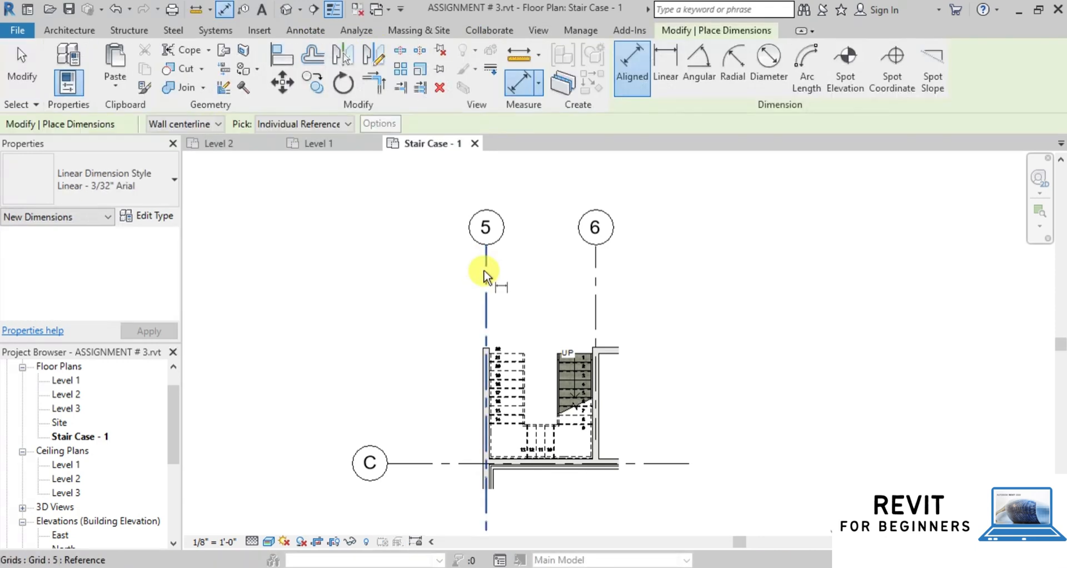
{"action": "left_click", "coordinate": [486, 273]}
{"action": "left_click", "coordinate": [598, 282]}
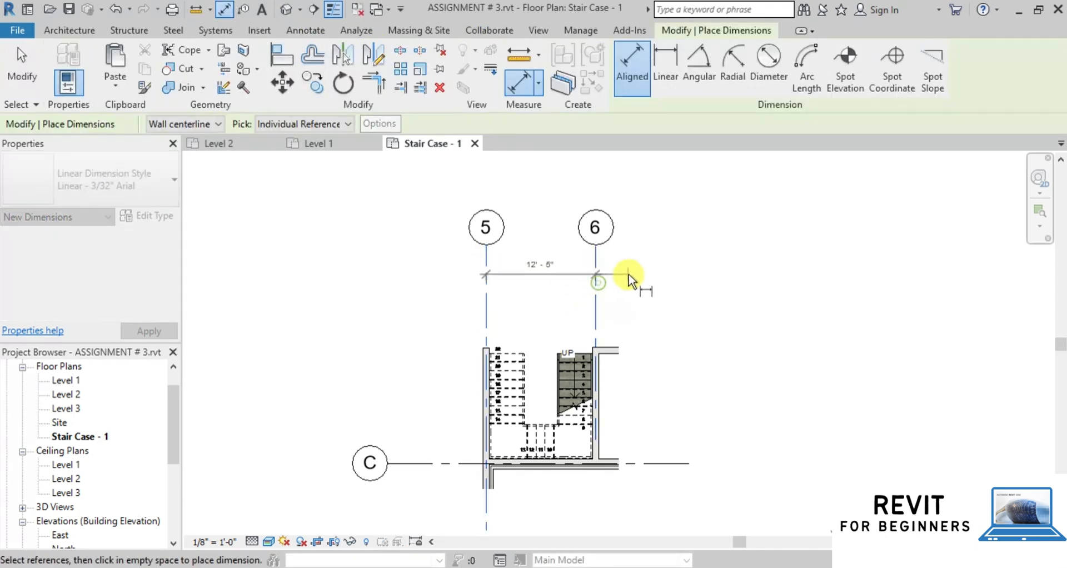
{"action": "left_click", "coordinate": [636, 280]}
{"action": "scroll", "coordinate": [550, 444], "scroll_direction": "up", "scroll_amount": 2}
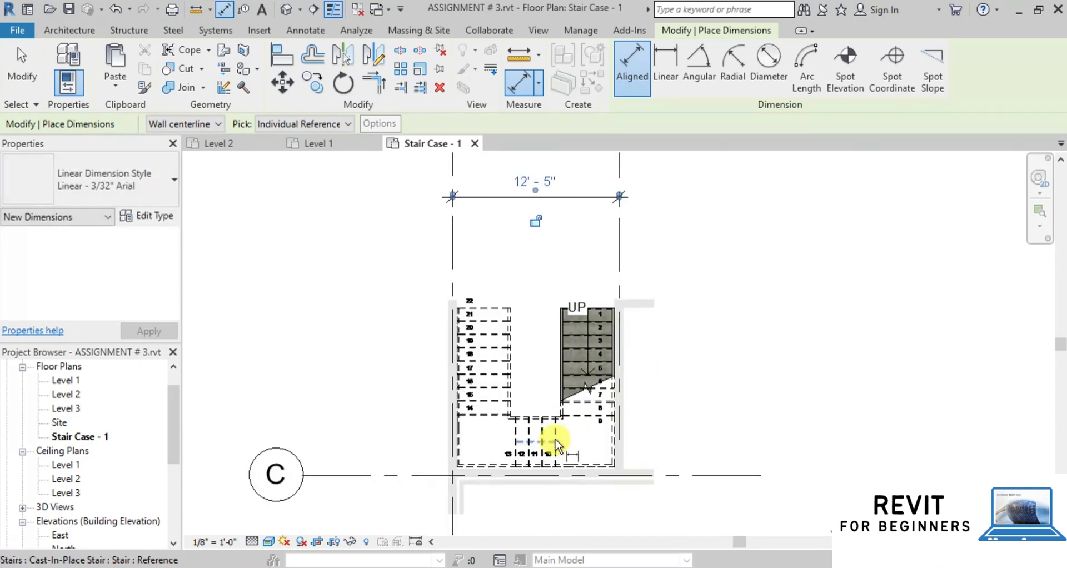
{"action": "scroll", "coordinate": [550, 442], "scroll_direction": "up", "scroll_amount": 5}
{"action": "key", "text": "Escape"}
{"action": "key", "text": "Escape"}
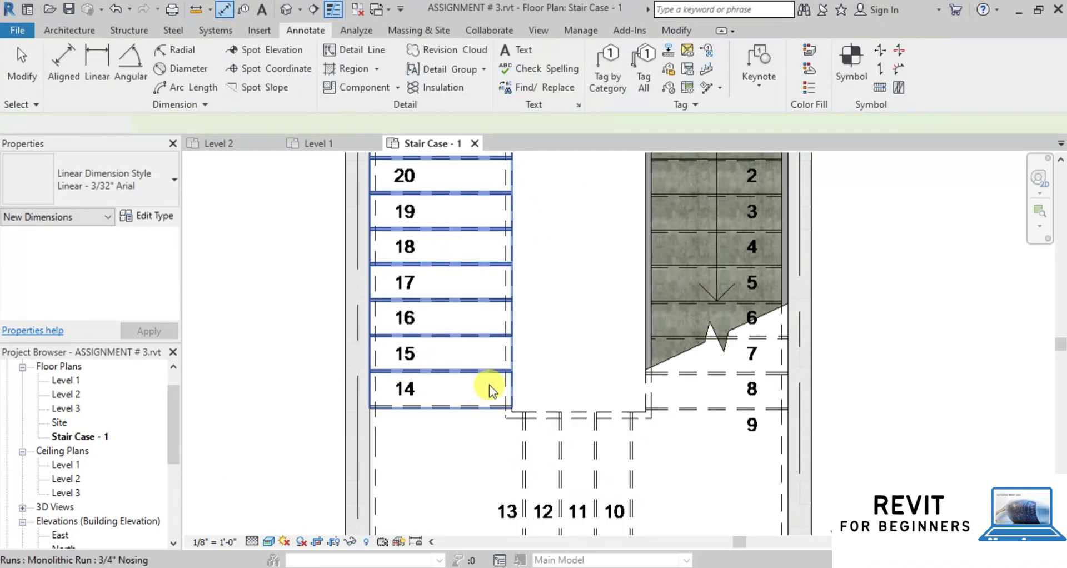
{"action": "key", "text": "Escape"}
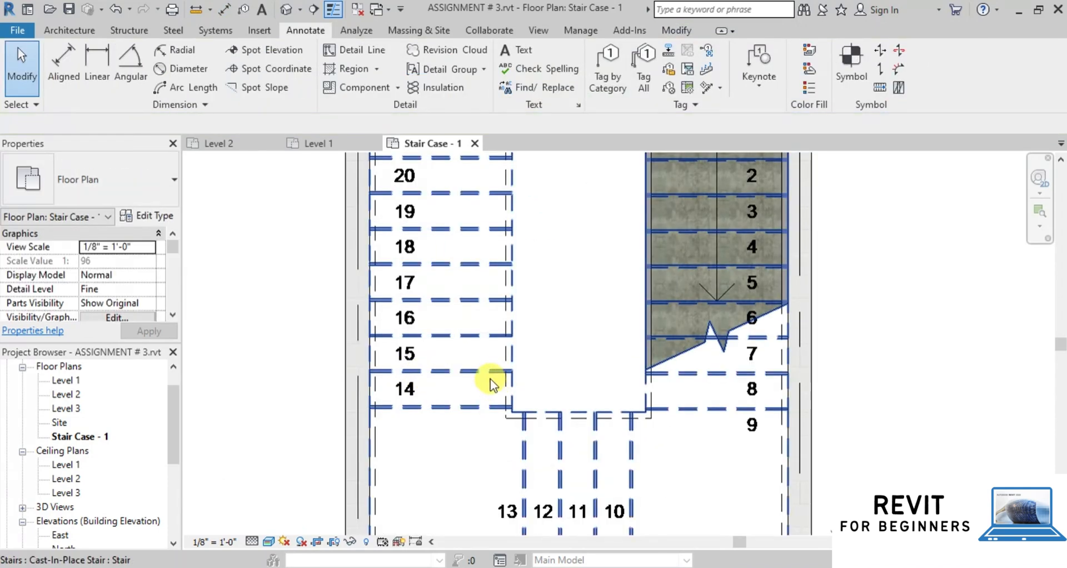
Step: Set the Nosing Length of the Monolithic Stair's 3/4" Nosing run type to 0
{"action": "left_click", "coordinate": [477, 339]}
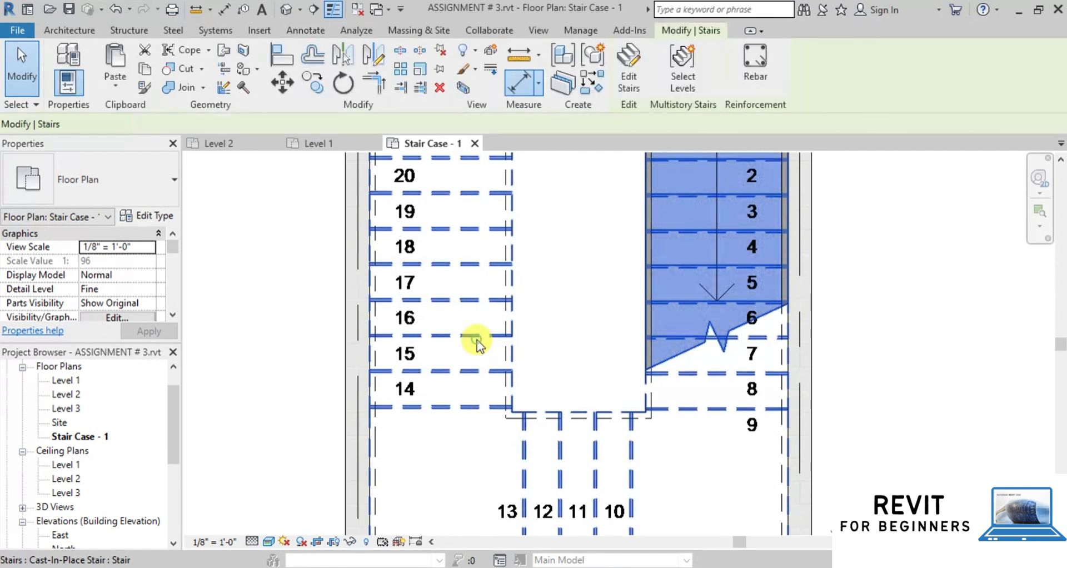
{"action": "left_click", "coordinate": [155, 217]}
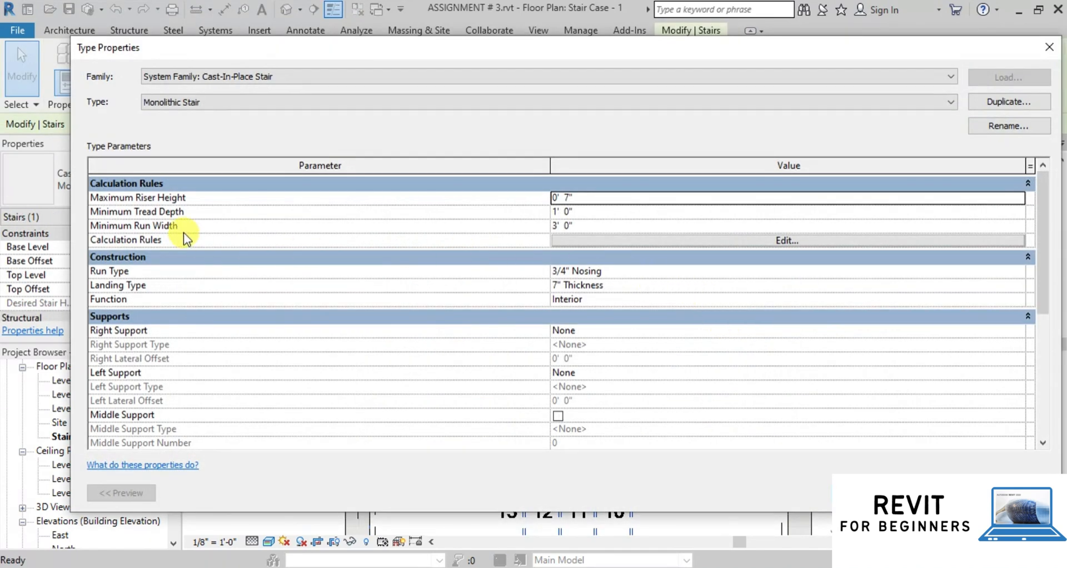
{"action": "left_click", "coordinate": [601, 271]}
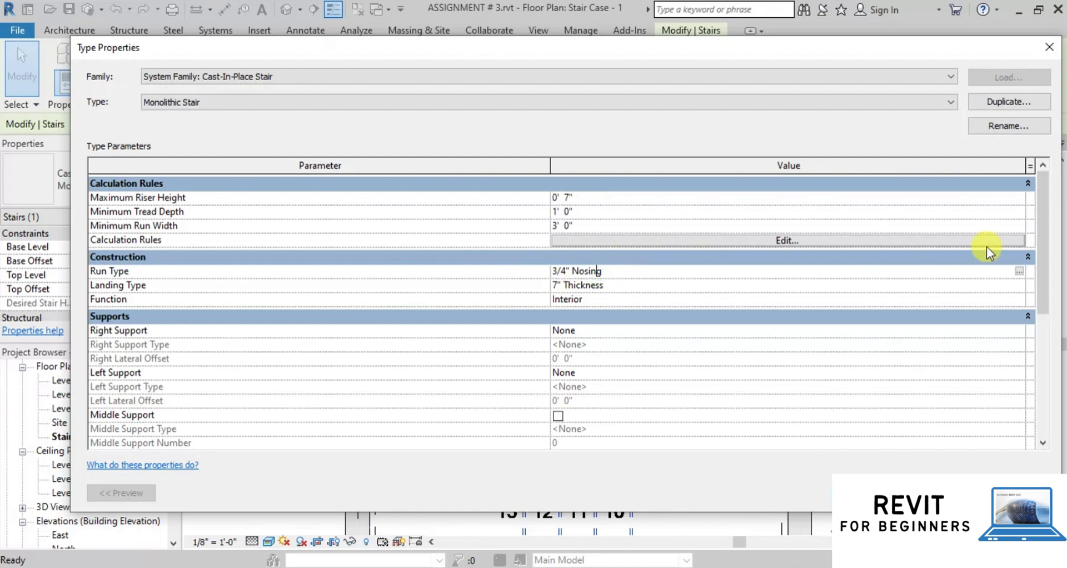
{"action": "left_click", "coordinate": [1017, 272]}
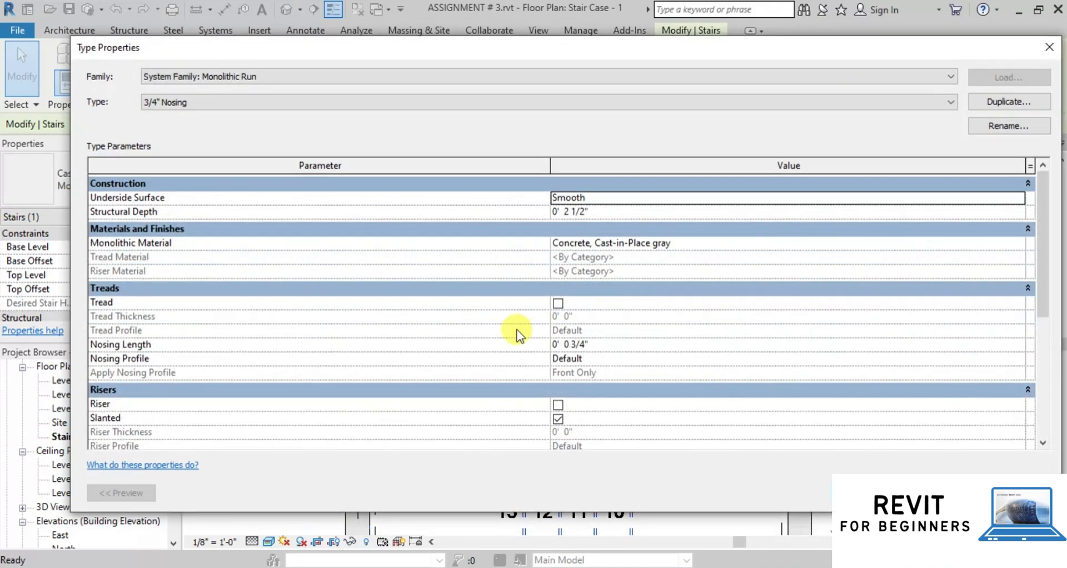
{"action": "left_click", "coordinate": [615, 341]}
{"action": "type", "text": "0"}
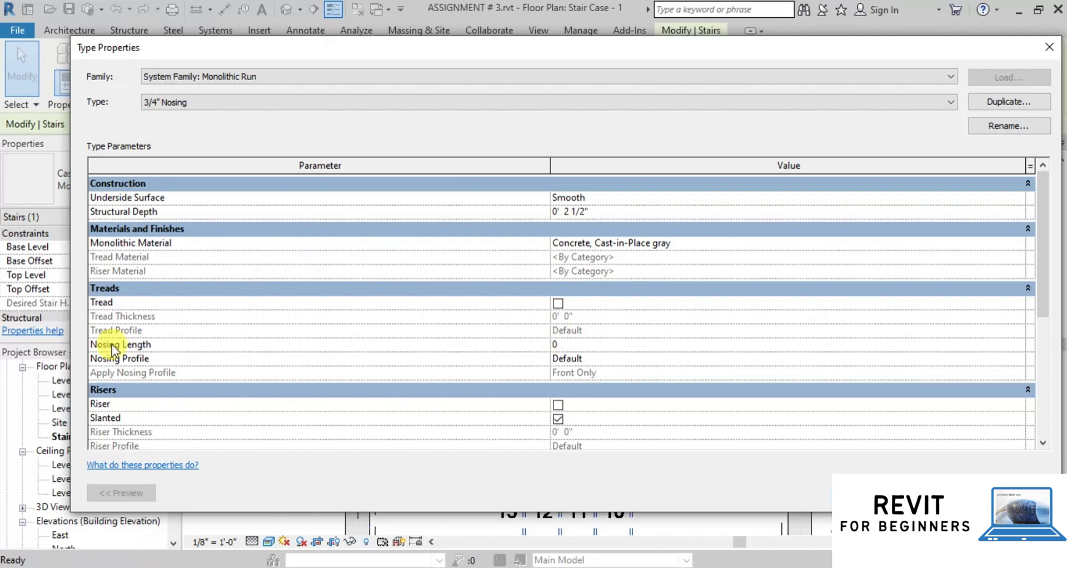
{"action": "left_click", "coordinate": [873, 491]}
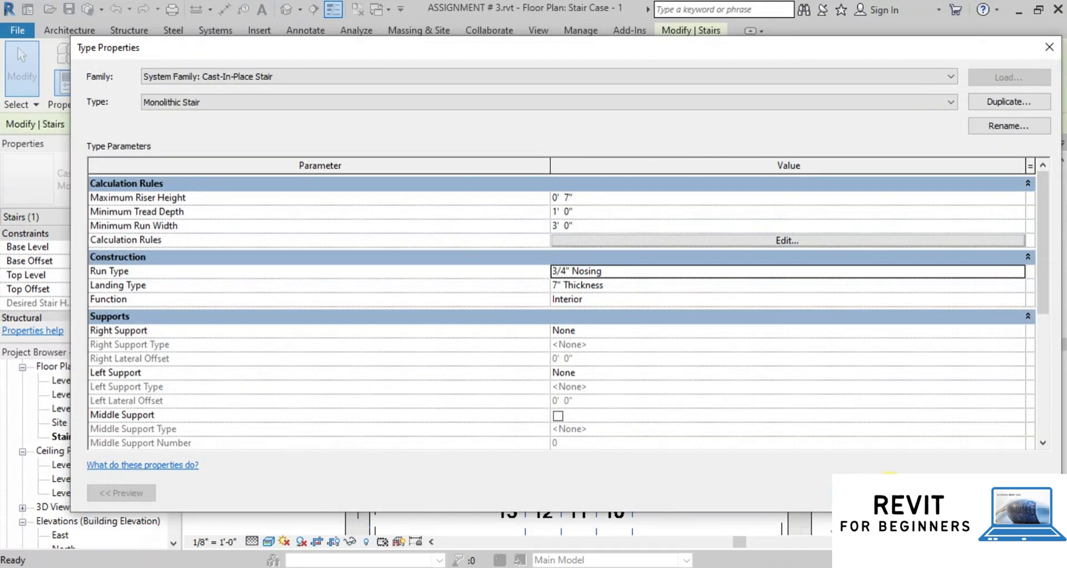
{"action": "left_click", "coordinate": [873, 492]}
{"action": "left_click", "coordinate": [755, 449]}
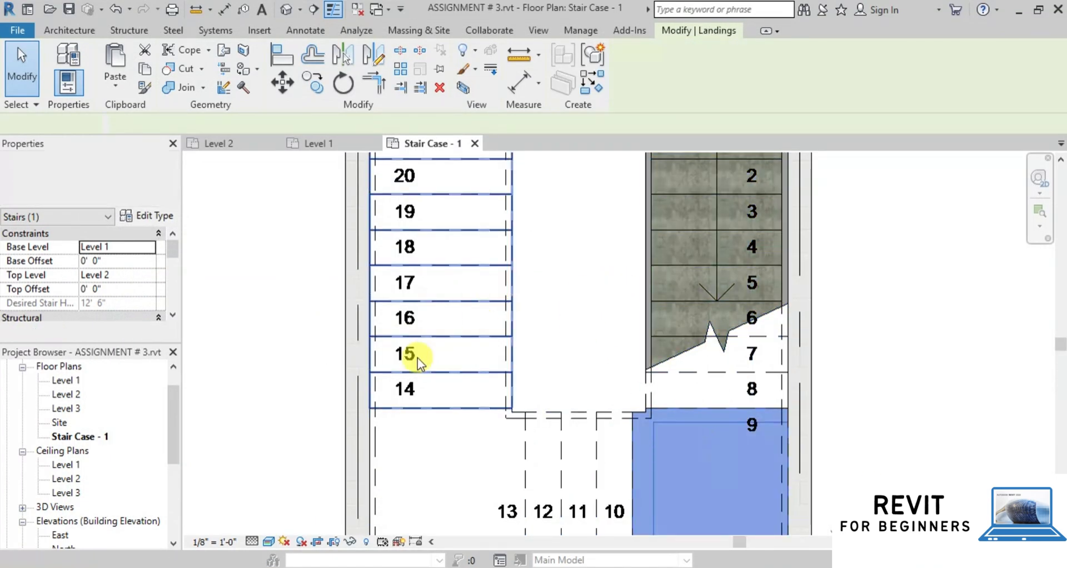
{"action": "key", "text": "Escape"}
Step: Add chained aligned dimensions for the length of the first run and its corner landing, placed beside risers 1 to 9
{"action": "scroll", "coordinate": [466, 347], "scroll_direction": "down", "scroll_amount": 5}
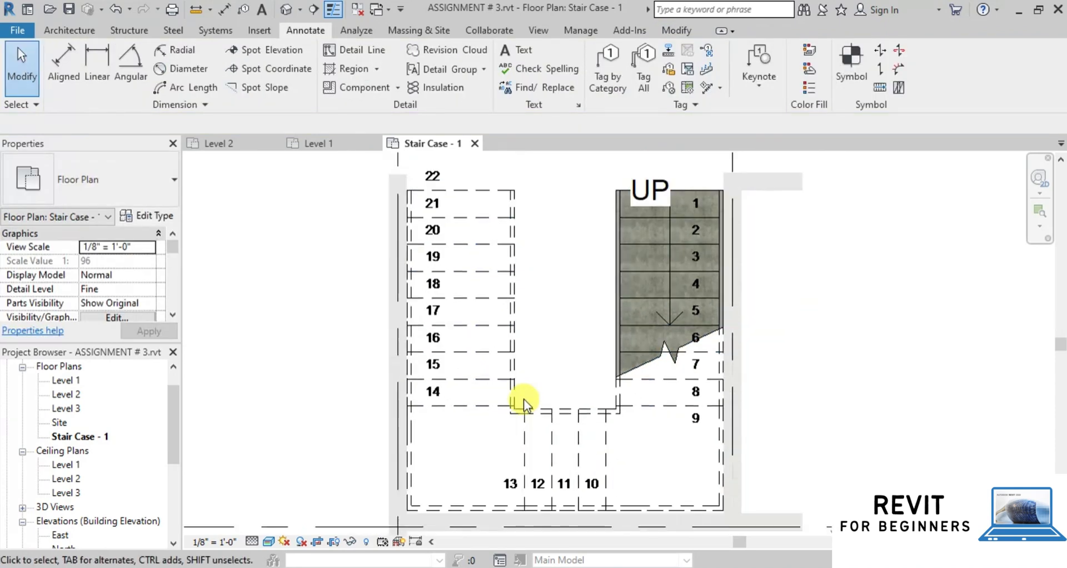
{"action": "scroll", "coordinate": [639, 314], "scroll_direction": "up", "scroll_amount": 2}
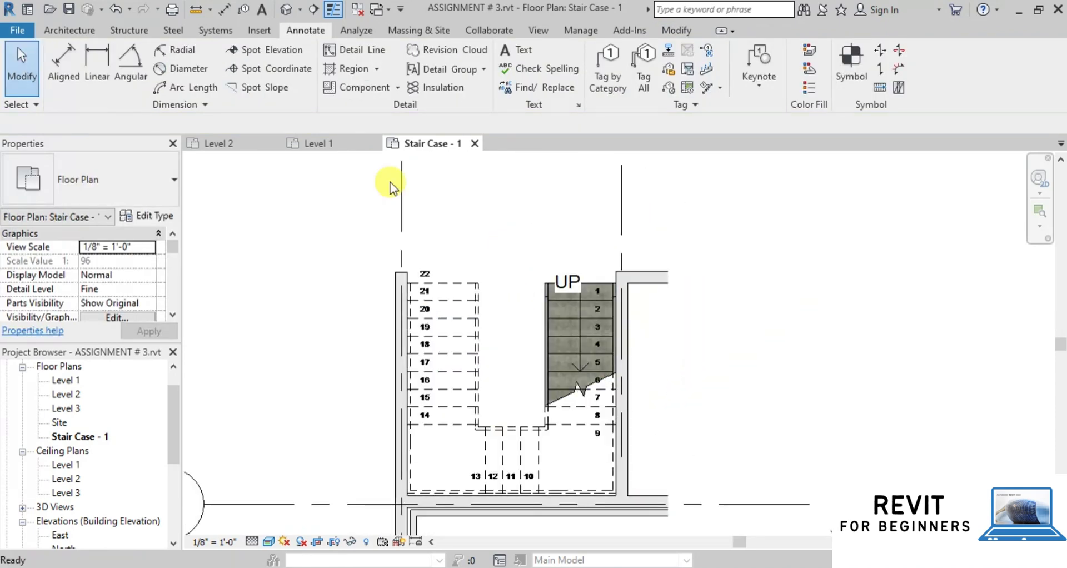
{"action": "key", "text": "d"}
{"action": "key", "text": "i"}
{"action": "scroll", "coordinate": [604, 501], "scroll_direction": "up", "scroll_amount": 1}
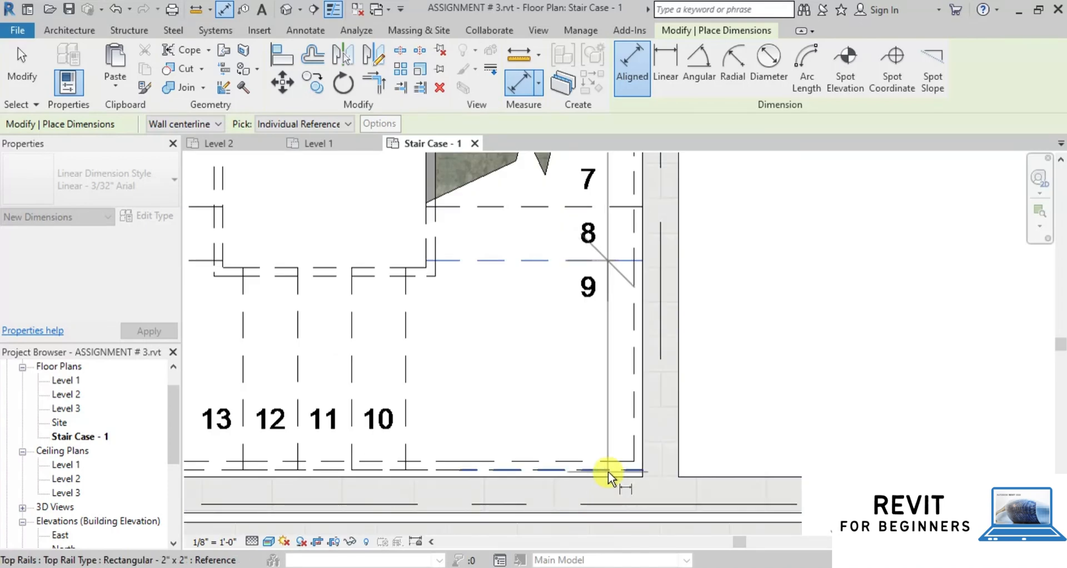
{"action": "left_click", "coordinate": [608, 470]}
{"action": "scroll", "coordinate": [556, 481], "scroll_direction": "down", "scroll_amount": 4}
{"action": "left_click", "coordinate": [656, 267]}
Step: Add chained aligned dimensions across both landings and the middle run, placed below the staircase
{"action": "left_click", "coordinate": [583, 462]}
{"action": "left_click", "coordinate": [504, 446]}
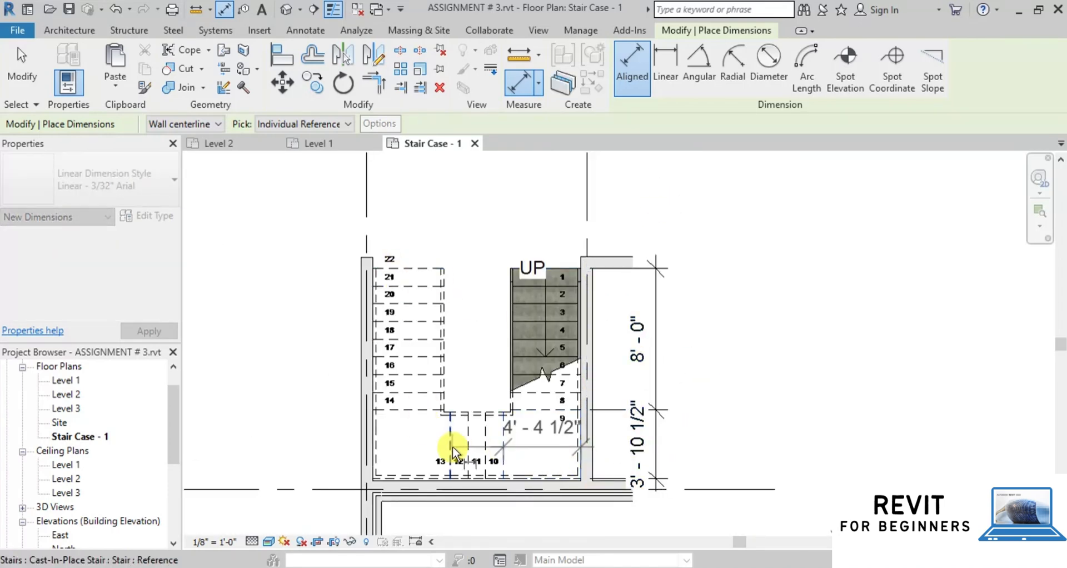
{"action": "left_click", "coordinate": [451, 446]}
{"action": "left_click", "coordinate": [376, 434]}
{"action": "scroll", "coordinate": [384, 434], "scroll_direction": "down", "scroll_amount": 1}
{"action": "left_click", "coordinate": [503, 528]}
Step: Add chained aligned dimensions for the second landing and third run, placed beside risers 14 to 22
{"action": "scroll", "coordinate": [360, 472], "scroll_direction": "up", "scroll_amount": 4}
{"action": "left_click", "coordinate": [426, 467]}
{"action": "left_click", "coordinate": [428, 363]}
{"action": "scroll", "coordinate": [436, 414], "scroll_direction": "down", "scroll_amount": 4}
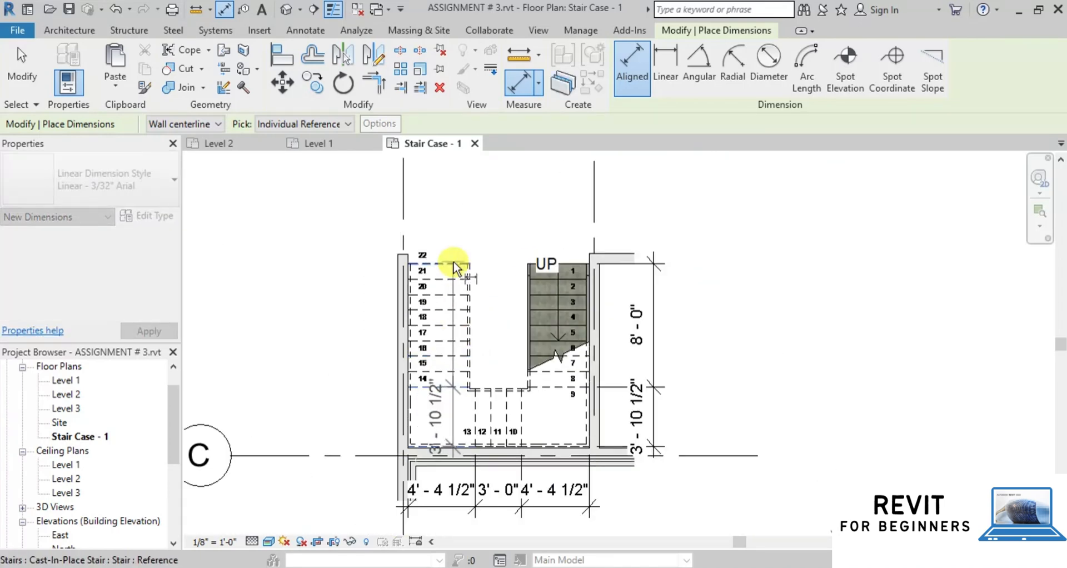
{"action": "left_click", "coordinate": [452, 263]}
{"action": "left_click", "coordinate": [352, 226]}
Step: Dimension the gap between the stair's lower edge and grid C, and move its text clear of the neighbouring landing dimension
{"action": "scroll", "coordinate": [408, 456], "scroll_direction": "up", "scroll_amount": 3}
{"action": "left_click", "coordinate": [429, 443]}
{"action": "left_click", "coordinate": [362, 458]}
{"action": "left_click", "coordinate": [329, 485]}
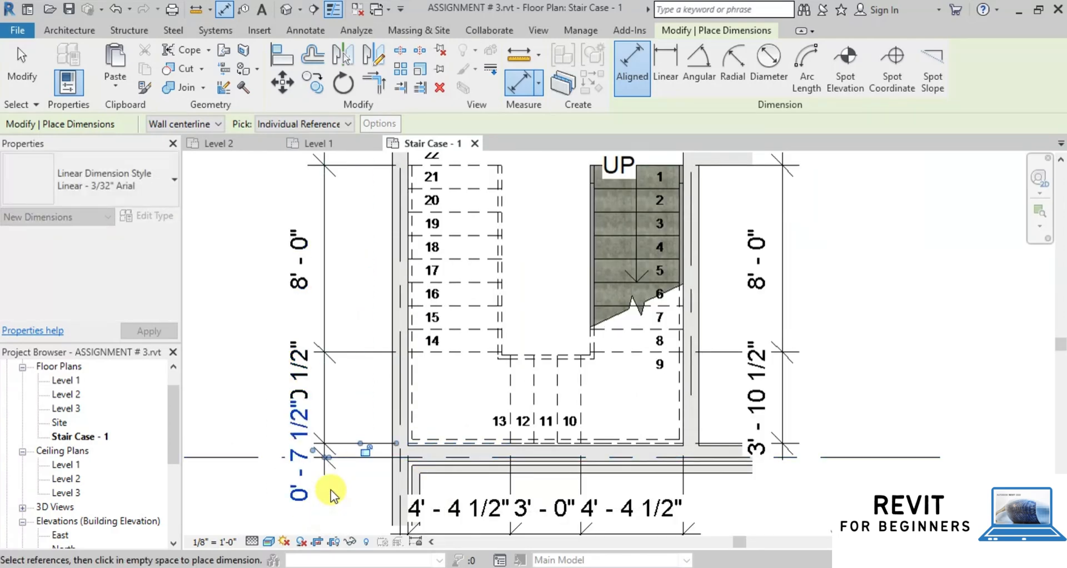
{"action": "key", "text": "Escape"}
{"action": "key", "text": "Escape"}
{"action": "left_click", "coordinate": [315, 465]}
{"action": "left_click_drag", "start_coordinate": [314, 452], "coordinate": [324, 519]}
{"action": "left_click", "coordinate": [343, 488]}
Step: Move grid bubbles 5 and 6 closer to the staircase and reposition the dimension between those grids just below the bubbles
{"action": "scroll", "coordinate": [484, 408], "scroll_direction": "down", "scroll_amount": 3}
{"action": "scroll", "coordinate": [569, 435], "scroll_direction": "down", "scroll_amount": 2}
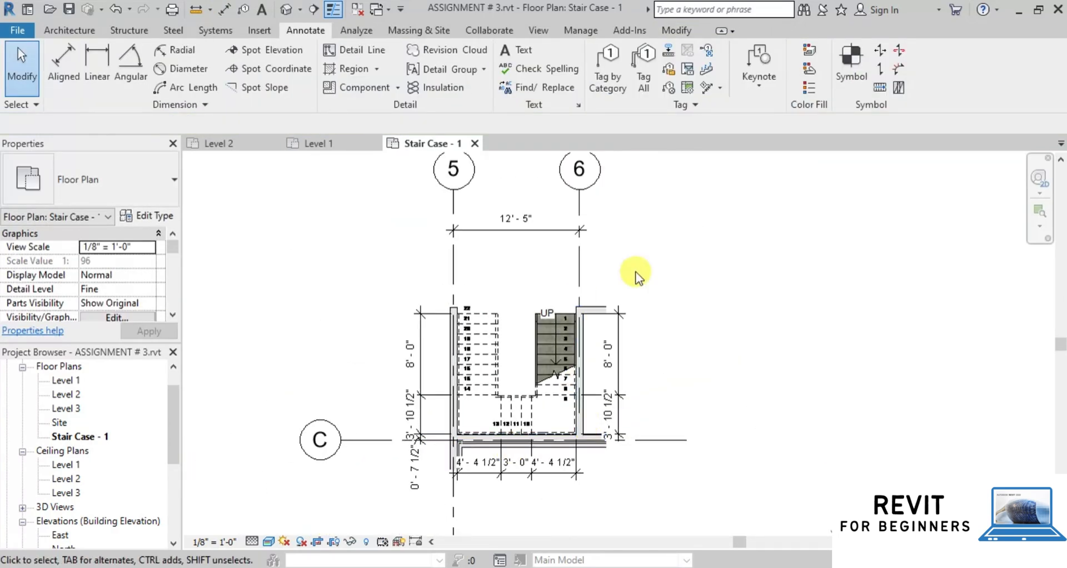
{"action": "left_click", "coordinate": [462, 206]}
{"action": "left_click_drag", "start_coordinate": [461, 205], "coordinate": [442, 239]}
{"action": "left_click", "coordinate": [544, 233]}
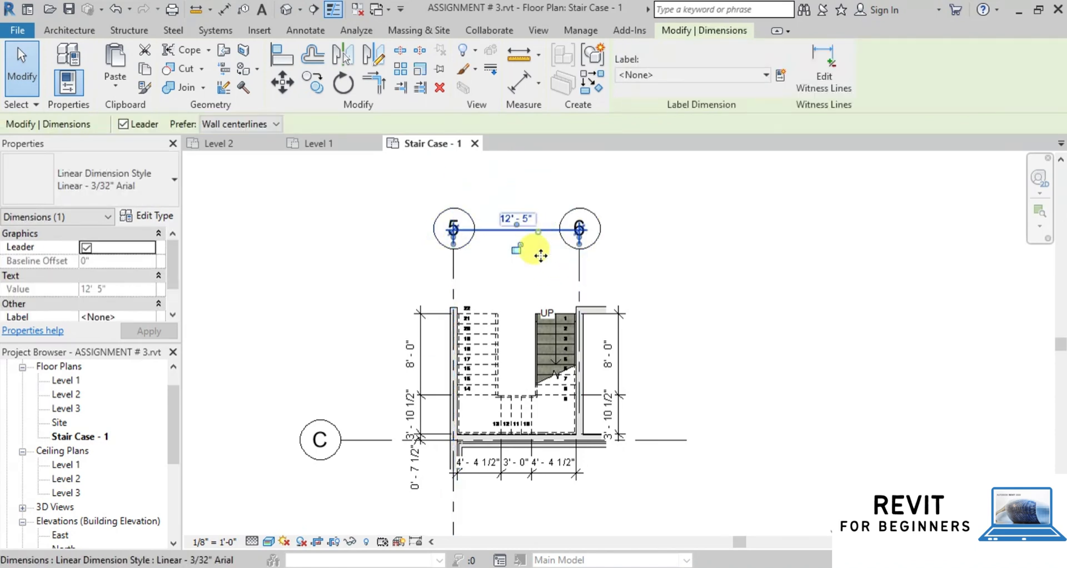
{"action": "left_click_drag", "start_coordinate": [542, 231], "coordinate": [535, 275]}
{"action": "left_click", "coordinate": [663, 261]}
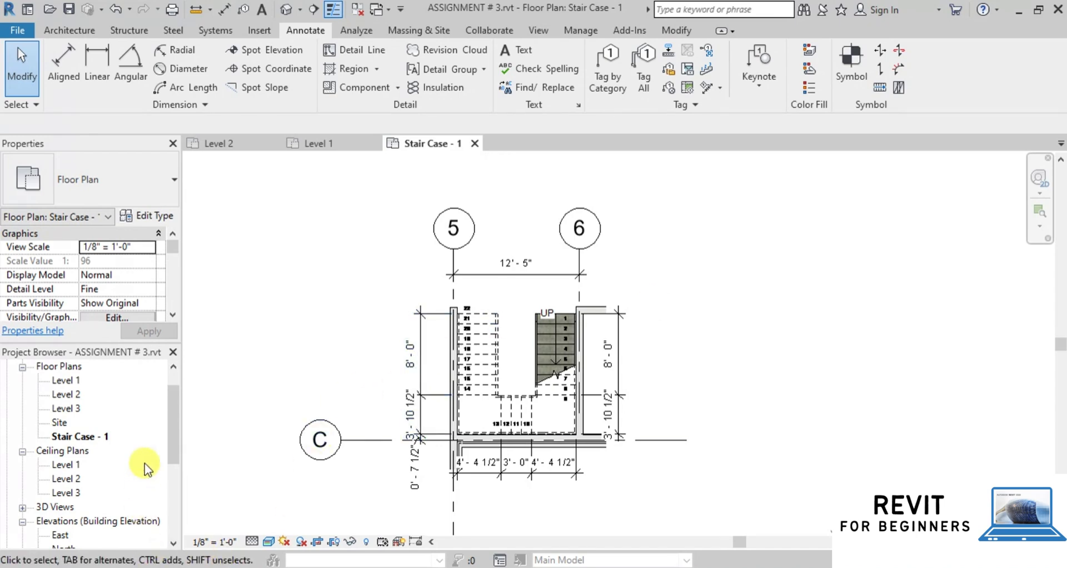
Step: Create a new sheet with the E1 30x42 Horizontal titleblock
{"action": "left_click_drag", "start_coordinate": [172, 437], "coordinate": [165, 521]}
{"action": "left_click", "coordinate": [81, 496]}
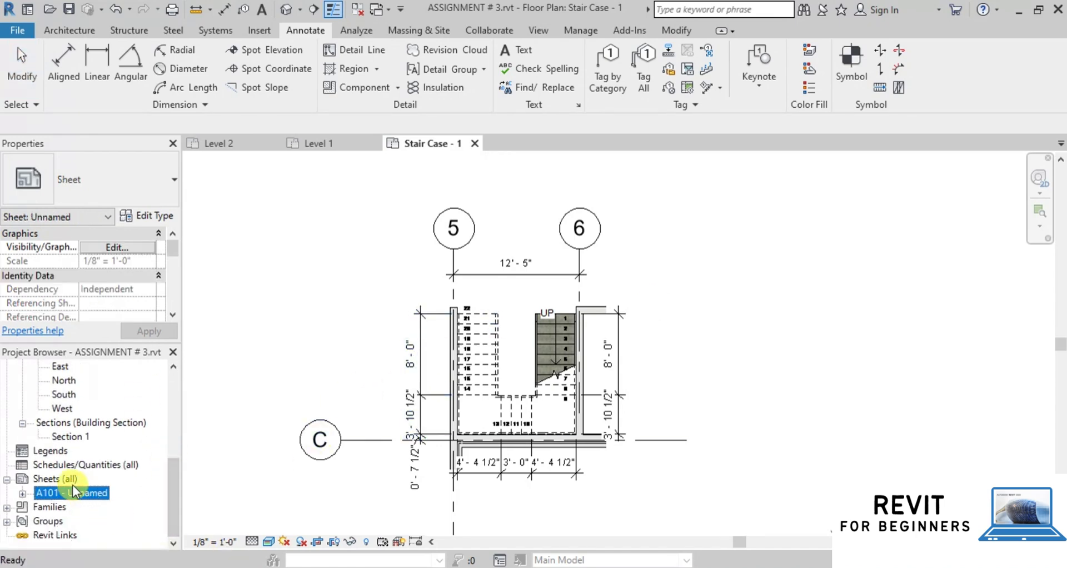
{"action": "right_click", "coordinate": [67, 479]}
{"action": "left_click", "coordinate": [132, 352]}
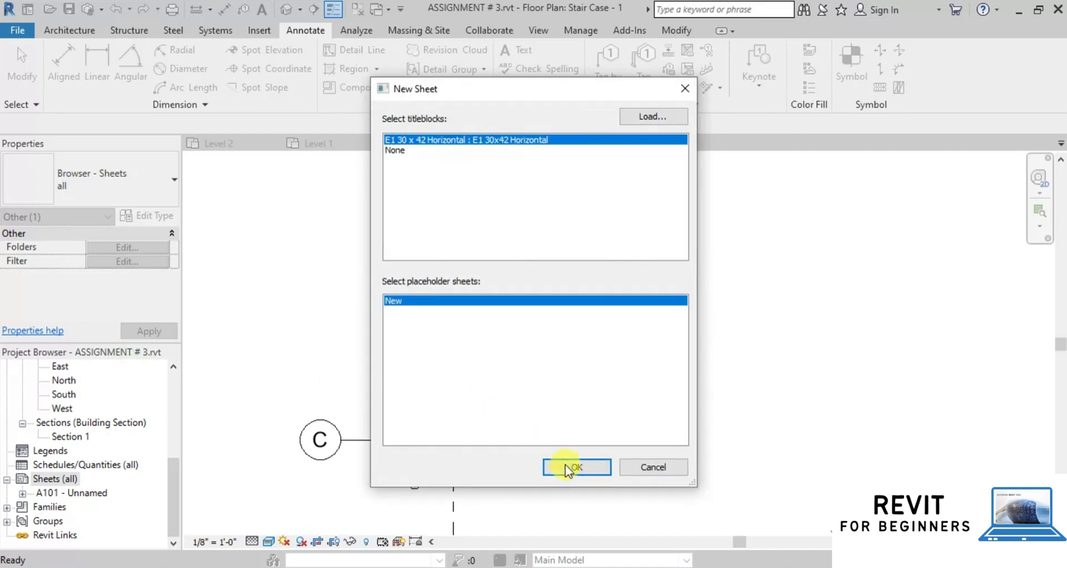
{"action": "left_click", "coordinate": [609, 466]}
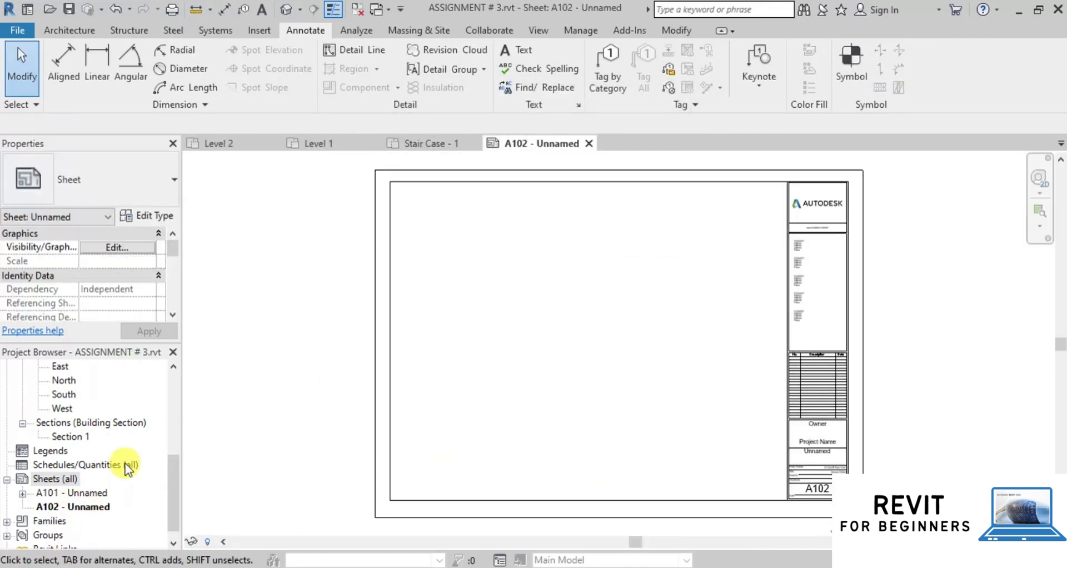
Step: Open the Stair Case - 1 floor plan and set its view scale to 1/4" = 1'-0"
{"action": "left_click_drag", "start_coordinate": [173, 484], "coordinate": [182, 375]}
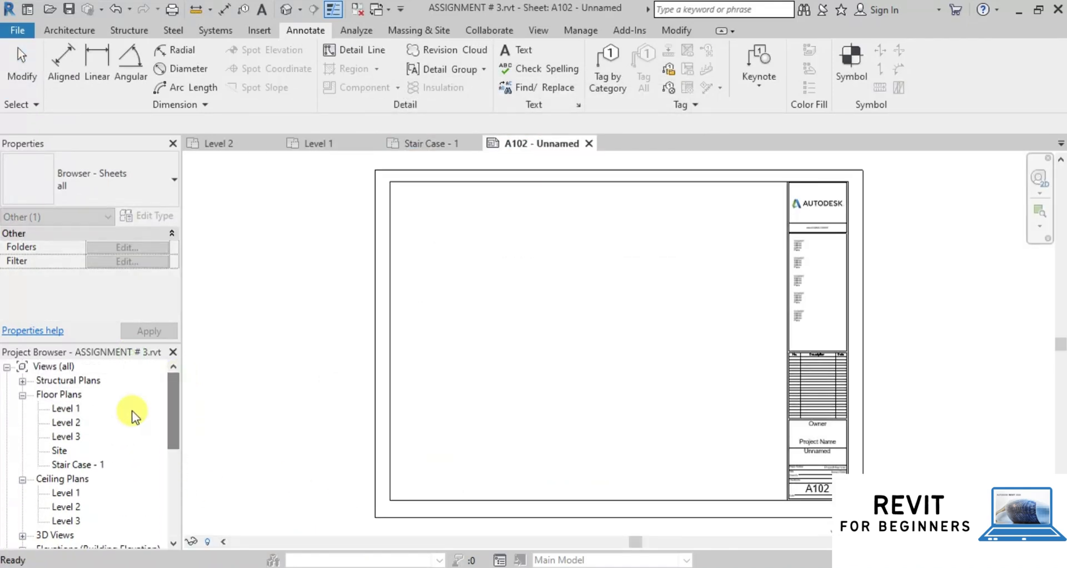
{"action": "double_click", "coordinate": [74, 464]}
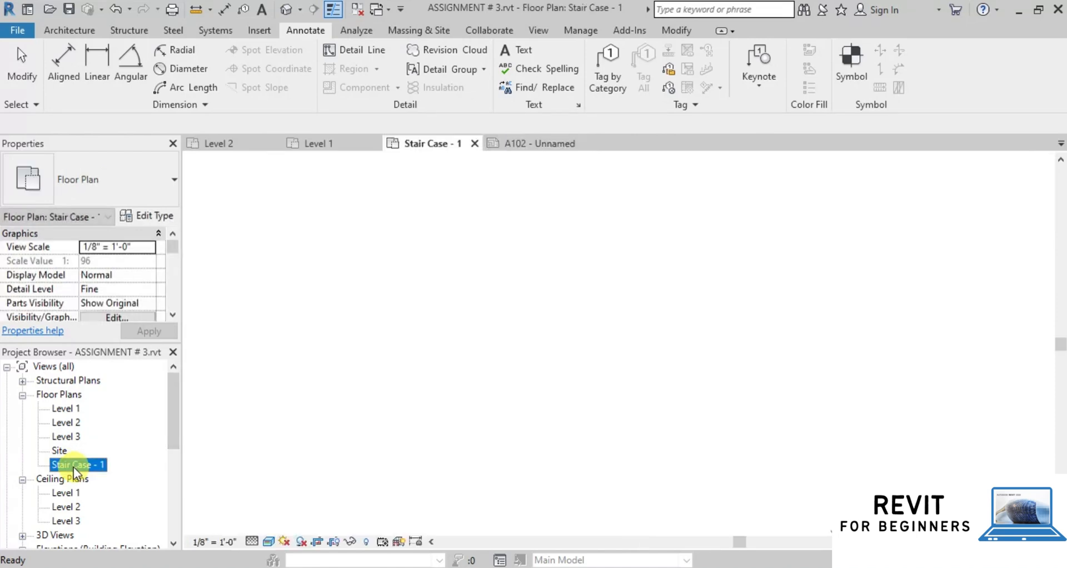
{"action": "left_click", "coordinate": [221, 543]}
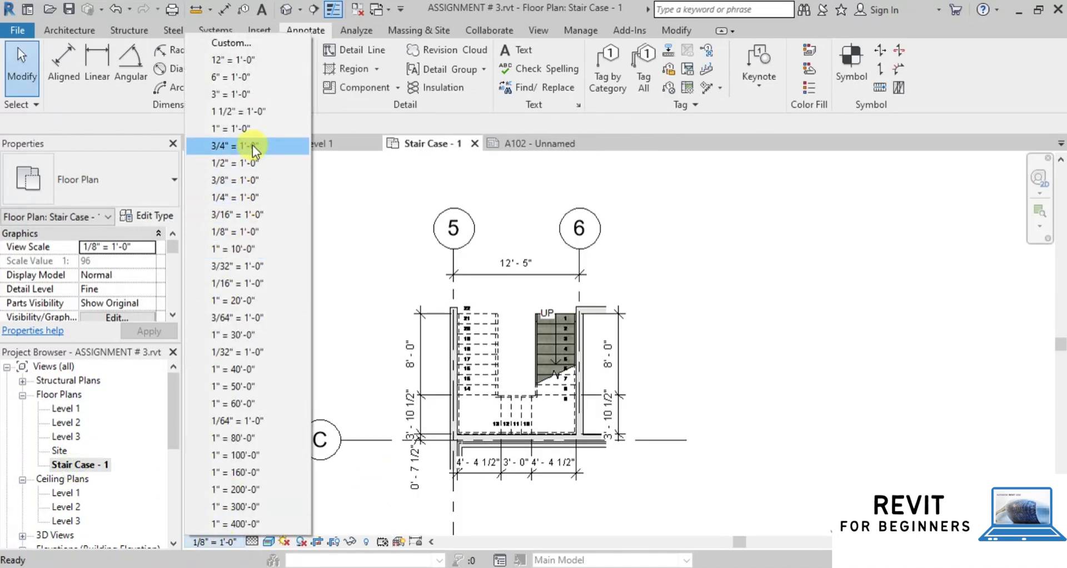
{"action": "left_click", "coordinate": [258, 196]}
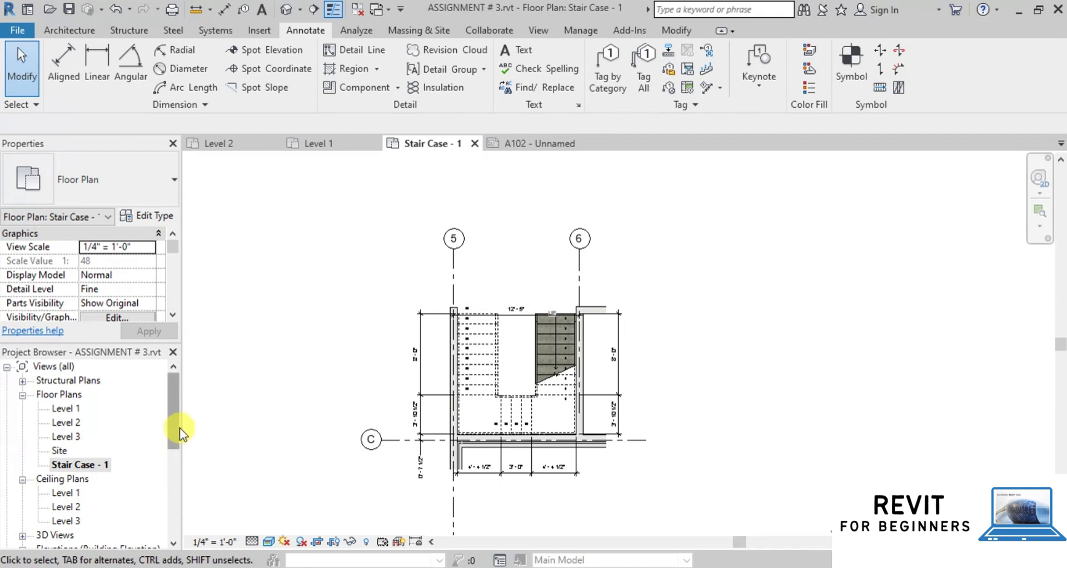
Step: Place the Stair Case - 1 plan on sheet A102, in the upper-left corner of the drawing area
{"action": "left_click", "coordinate": [536, 144]}
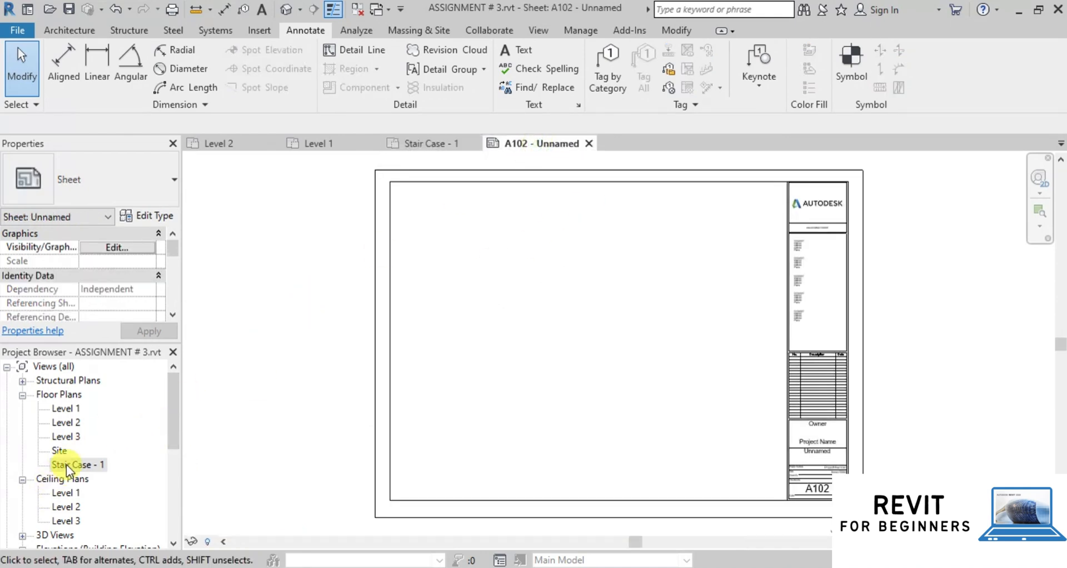
{"action": "left_click_drag", "start_coordinate": [68, 470], "coordinate": [558, 233]}
{"action": "left_click_drag", "start_coordinate": [439, 238], "coordinate": [445, 238]}
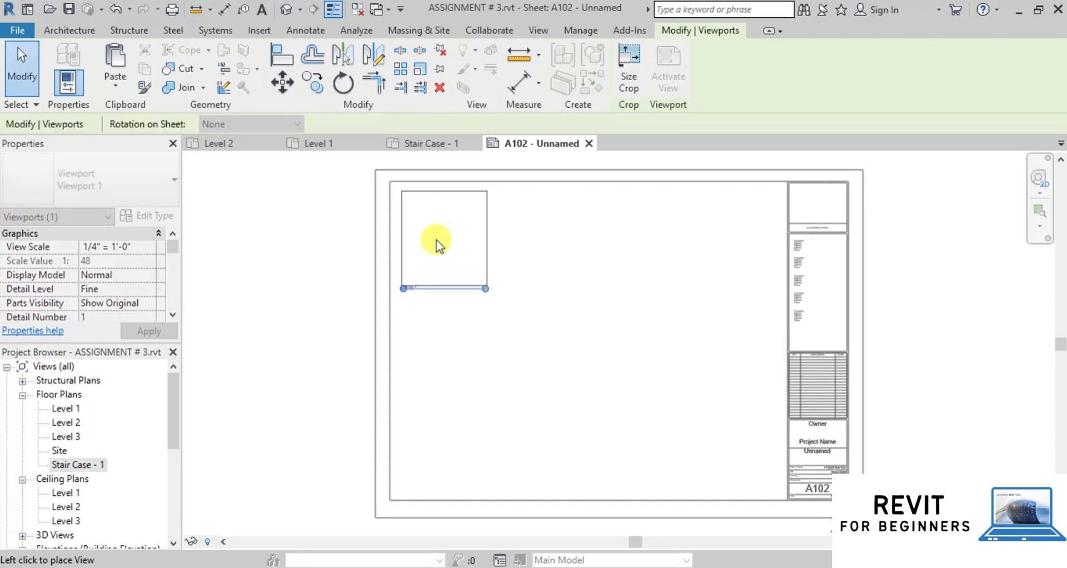
{"action": "left_click", "coordinate": [436, 241]}
{"action": "scroll", "coordinate": [428, 214], "scroll_direction": "up", "scroll_amount": 2}
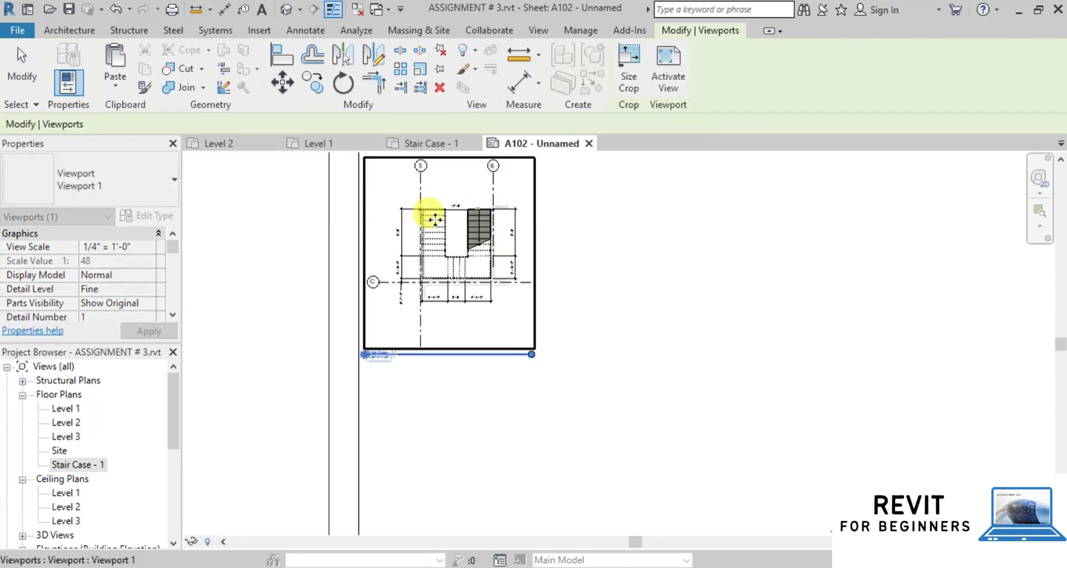
{"action": "left_click", "coordinate": [558, 274]}
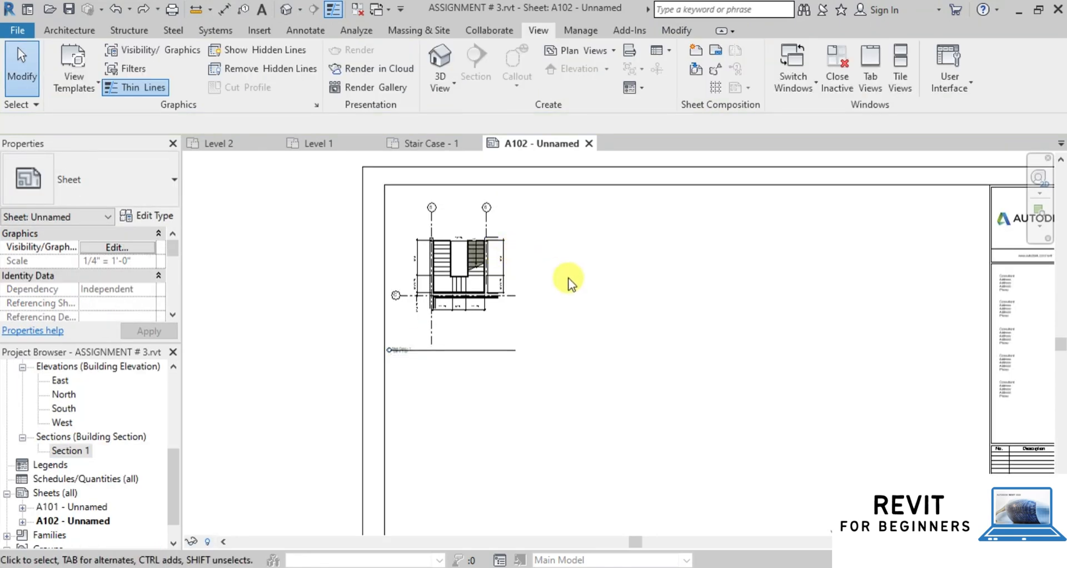
Step: Activate the Stair Case - 1 viewport on sheet A102 for editing
{"action": "left_click", "coordinate": [445, 212]}
{"action": "scroll", "coordinate": [428, 199], "scroll_direction": "up", "scroll_amount": 2}
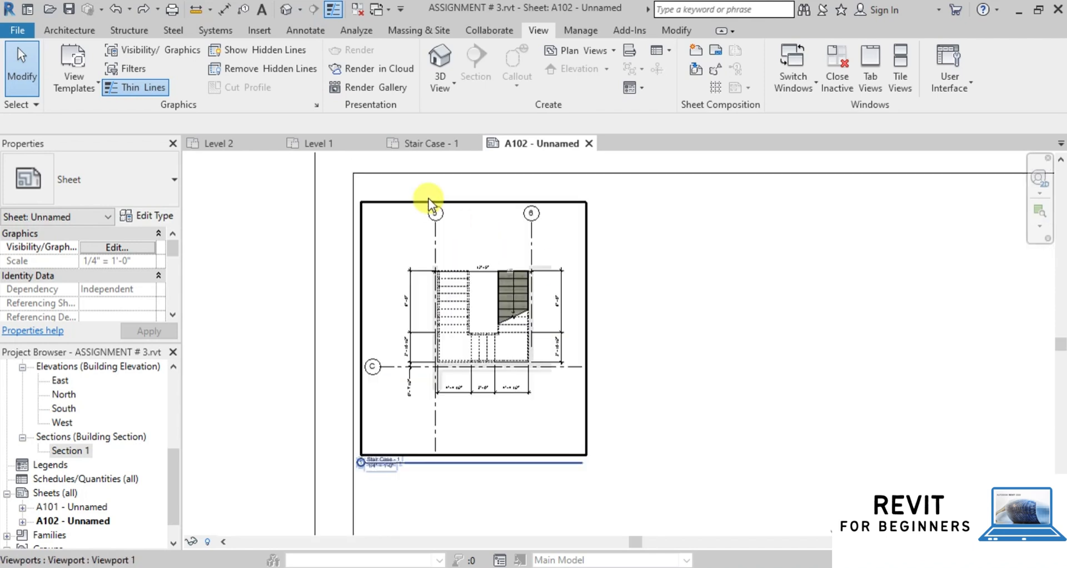
{"action": "right_click", "coordinate": [471, 258]}
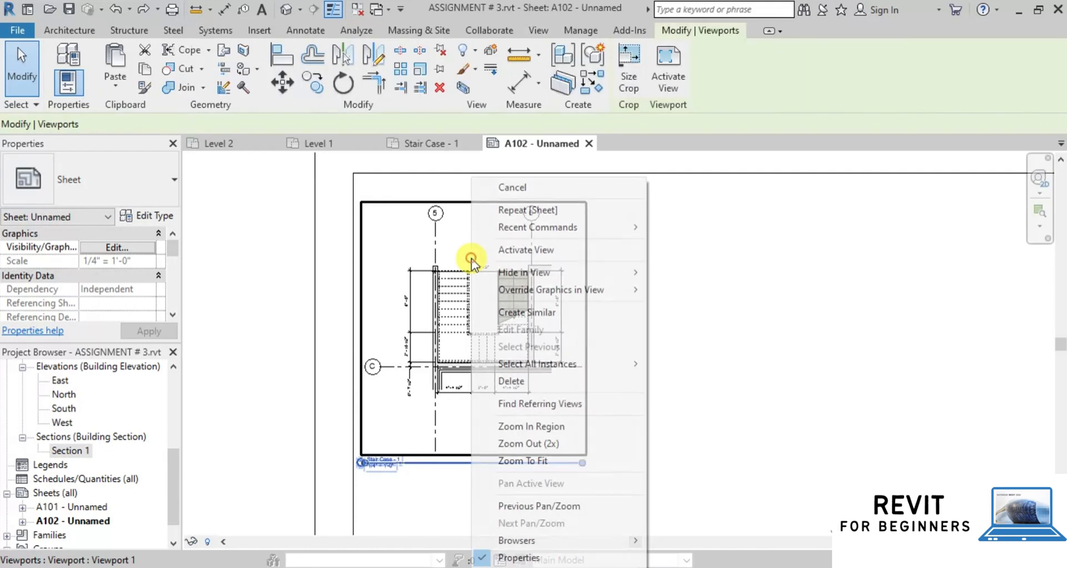
{"action": "left_click", "coordinate": [546, 252]}
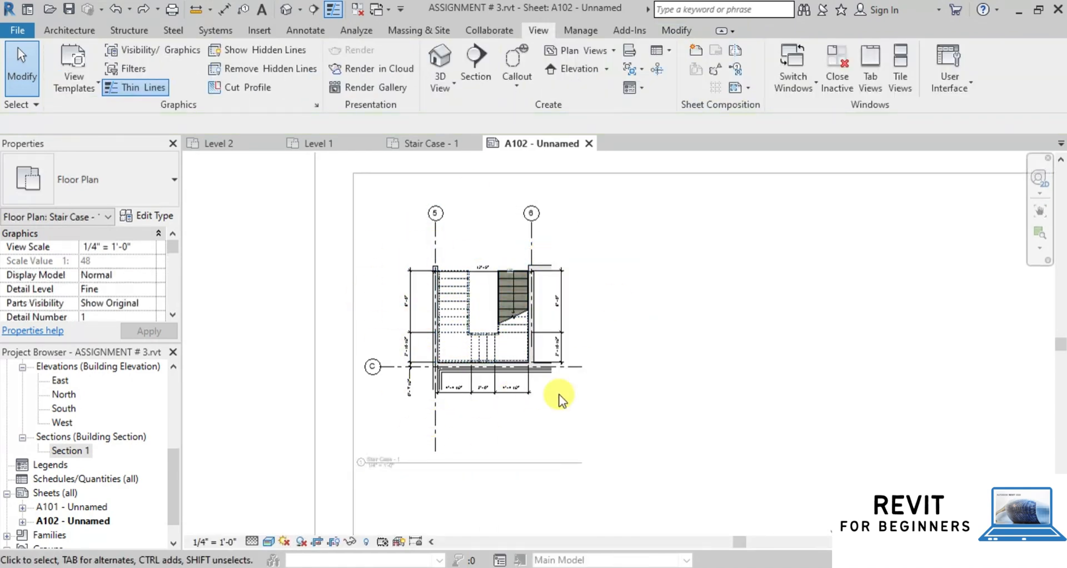
{"action": "scroll", "coordinate": [557, 395], "scroll_direction": "up", "scroll_amount": 2}
{"action": "scroll", "coordinate": [502, 383], "scroll_direction": "down", "scroll_amount": 2}
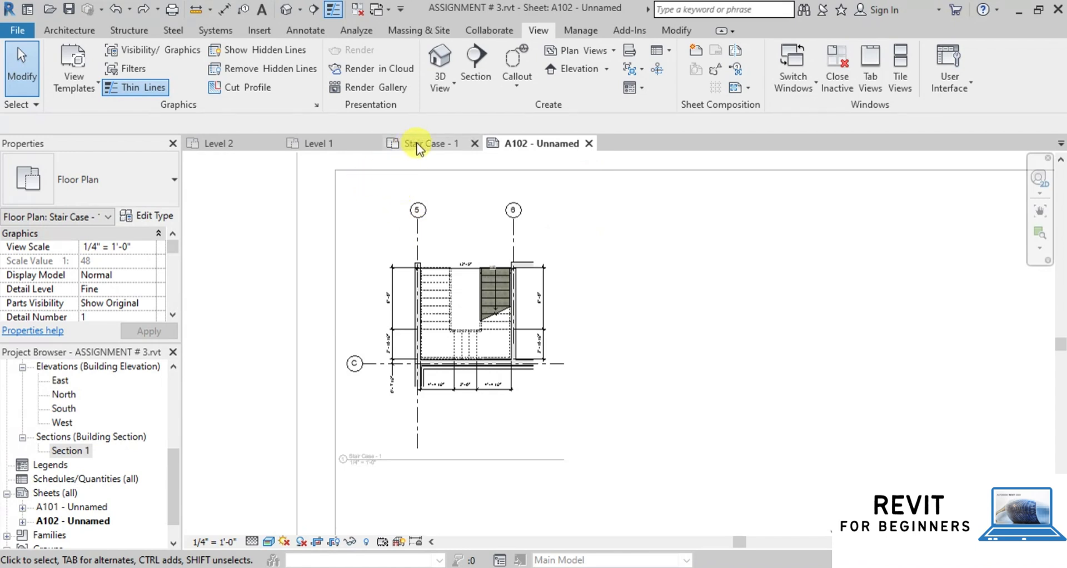
Step: Draw a vertical building section through the first stair run, looking toward grid 5, and shorten its view depth to just past the section line
{"action": "left_click", "coordinate": [468, 71]}
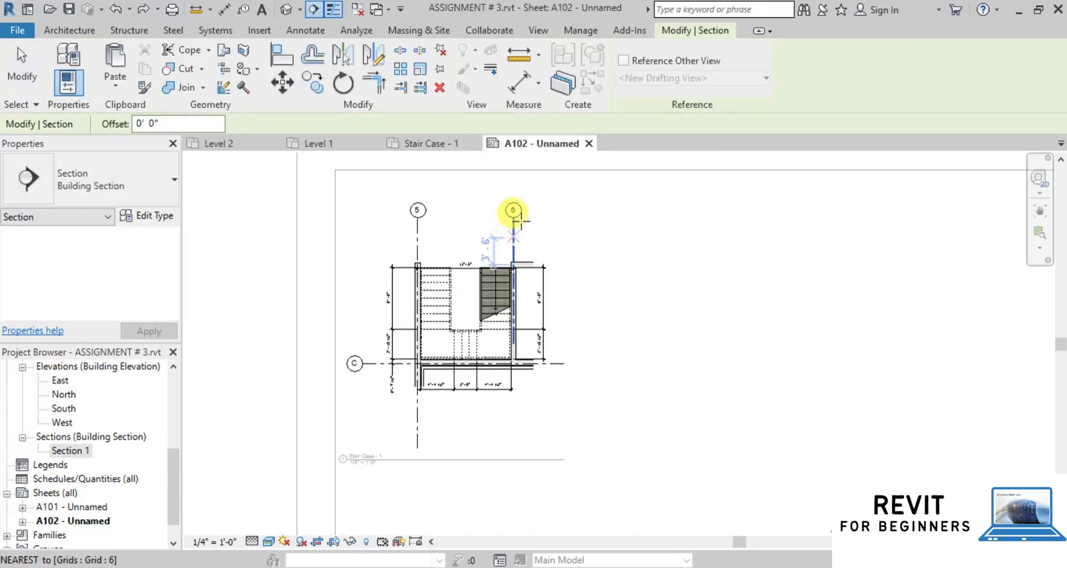
{"action": "left_click", "coordinate": [493, 412]}
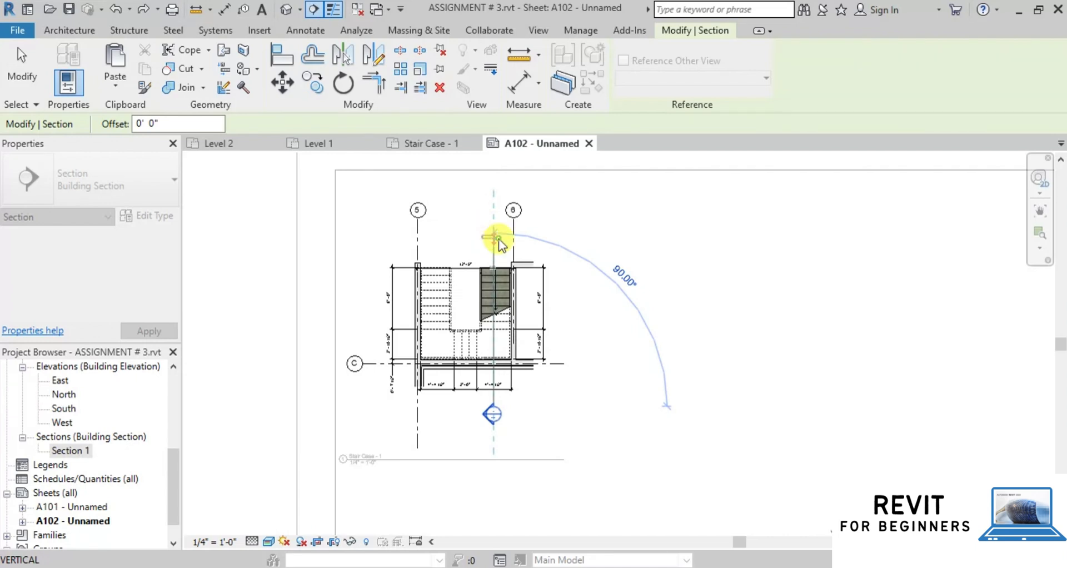
{"action": "left_click", "coordinate": [498, 238]}
{"action": "scroll", "coordinate": [495, 239], "scroll_direction": "down", "scroll_amount": 2}
{"action": "scroll", "coordinate": [655, 310], "scroll_direction": "down", "scroll_amount": 1}
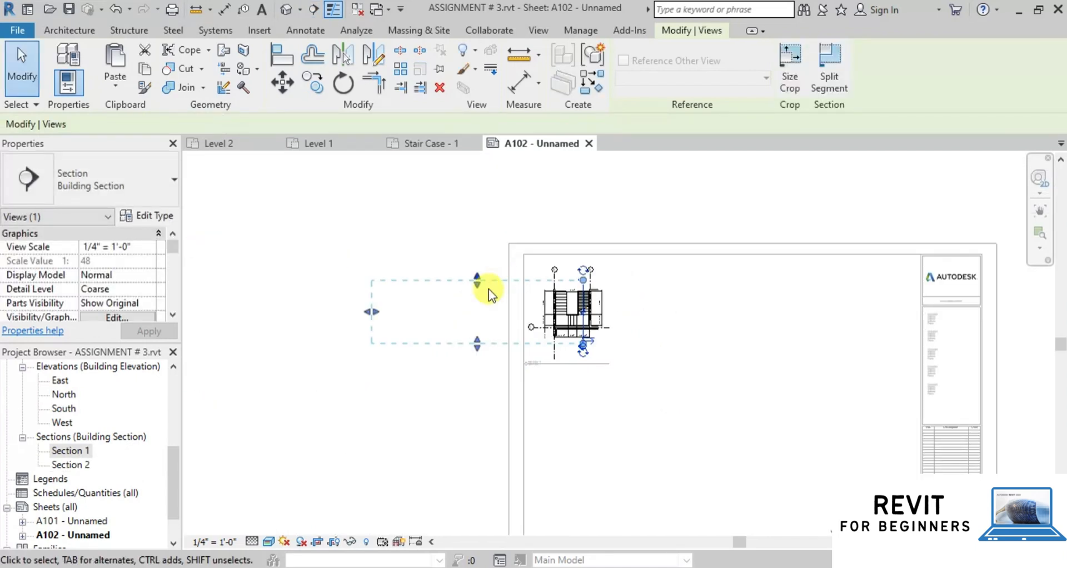
{"action": "left_click_drag", "start_coordinate": [372, 312], "coordinate": [559, 305]}
{"action": "scroll", "coordinate": [555, 308], "scroll_direction": "up", "scroll_amount": 3}
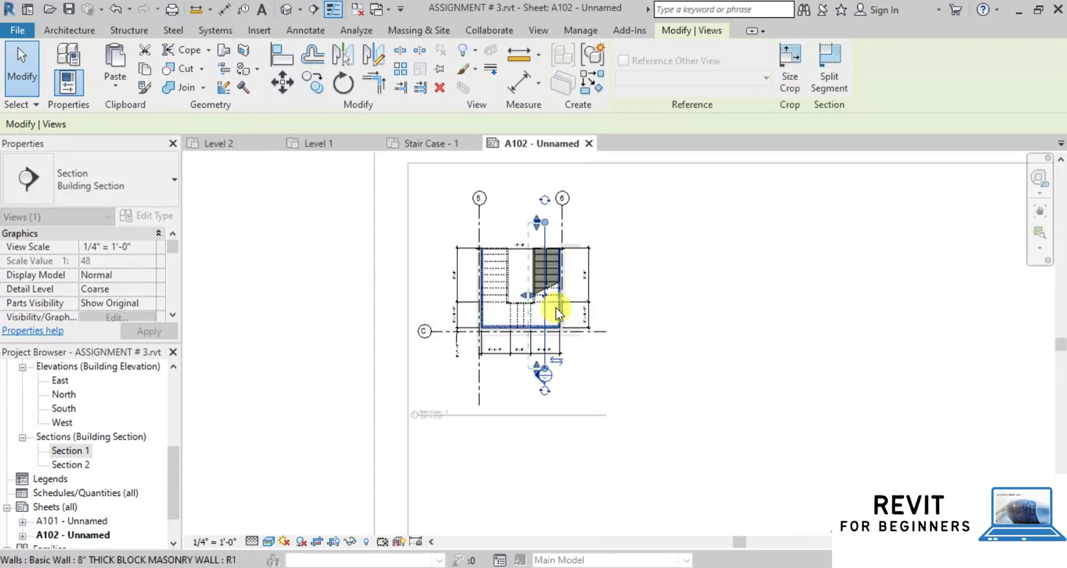
{"action": "scroll", "coordinate": [556, 307], "scroll_direction": "up", "scroll_amount": 2}
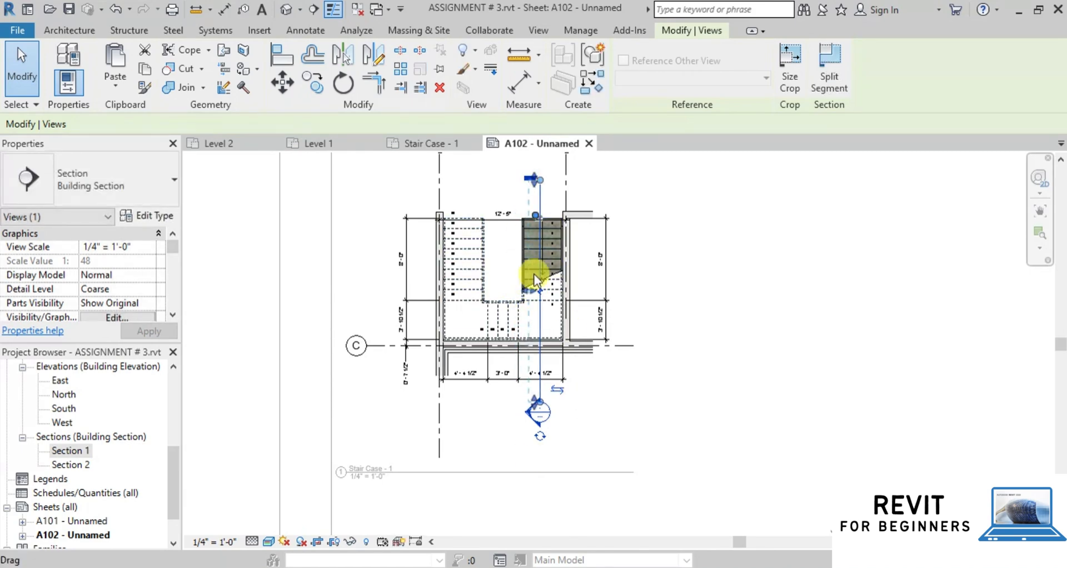
Step: Show a section head at the upper end of the new section line as well
{"action": "left_click", "coordinate": [620, 422]}
{"action": "scroll", "coordinate": [660, 401], "scroll_direction": "down", "scroll_amount": 1}
{"action": "left_click", "coordinate": [552, 228]}
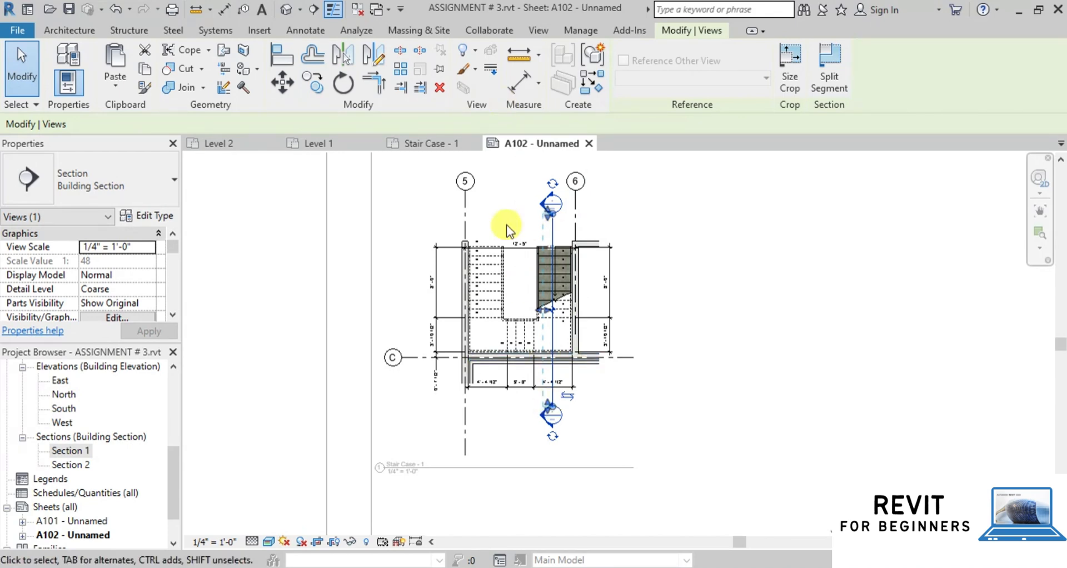
{"action": "left_click", "coordinate": [694, 329]}
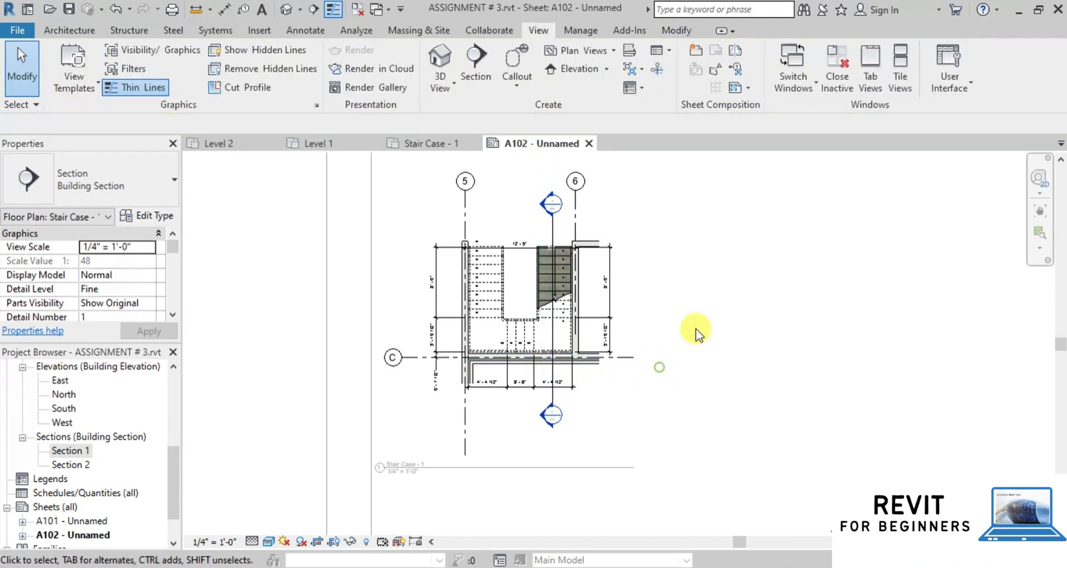
Step: Open the Section 2 view and crop it vertically from just above Level 2 to just below Level 1
{"action": "double_click", "coordinate": [548, 422]}
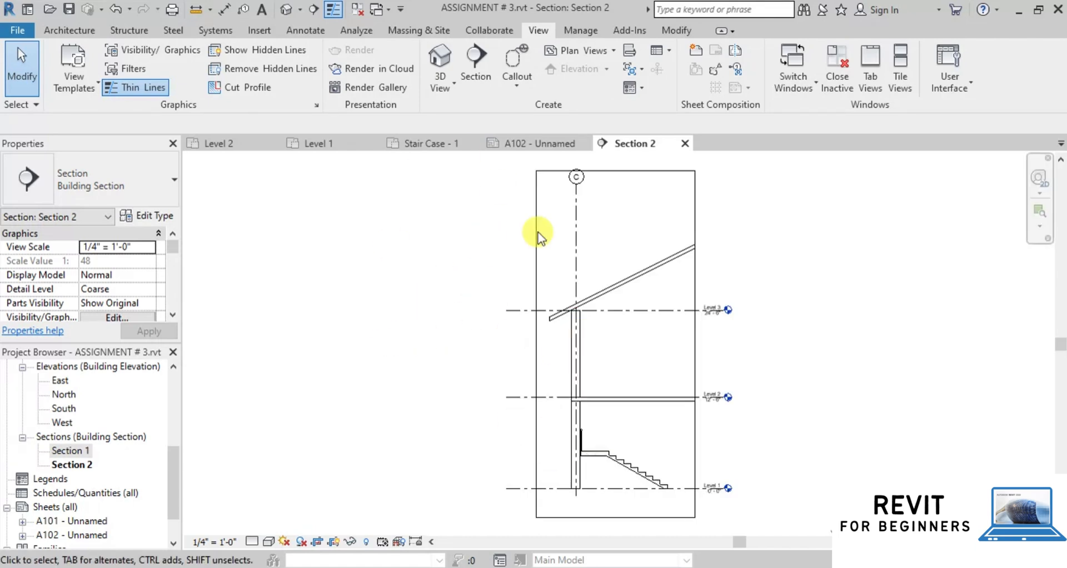
{"action": "left_click", "coordinate": [664, 171]}
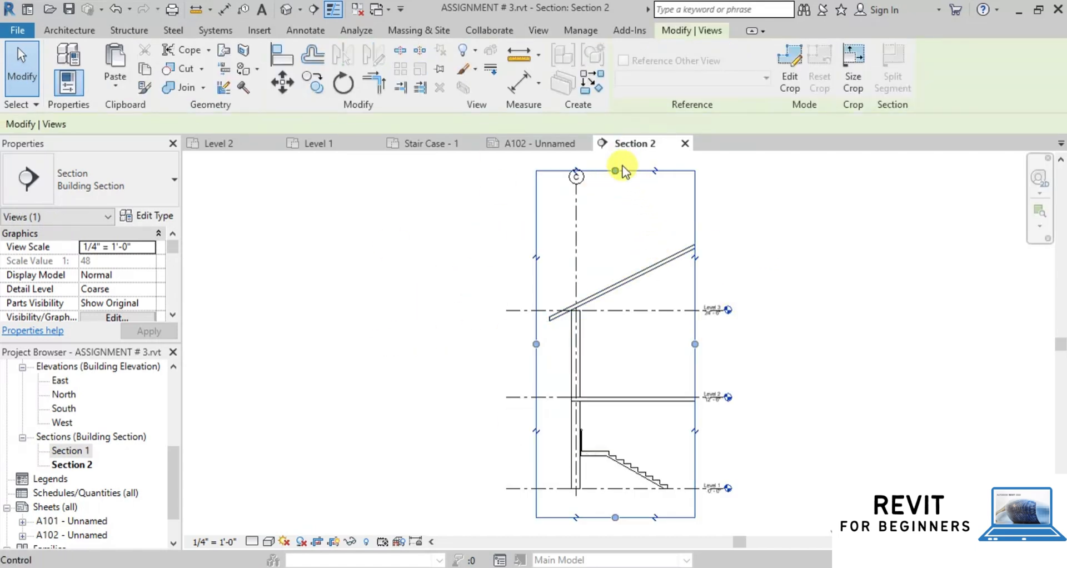
{"action": "left_click_drag", "start_coordinate": [615, 171], "coordinate": [612, 379]}
{"action": "left_click_drag", "start_coordinate": [615, 518], "coordinate": [611, 503]}
{"action": "scroll", "coordinate": [612, 492], "scroll_direction": "up", "scroll_amount": 3}
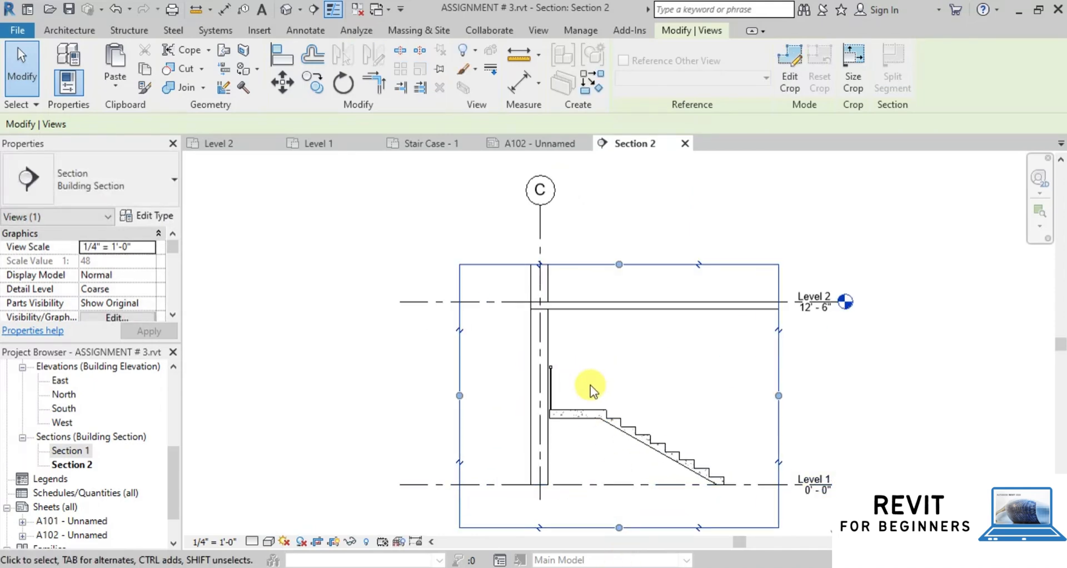
Step: Set the section view's detail level to Fine and its scale to 1/2" = 1'-0"
{"action": "left_click", "coordinate": [251, 542]}
{"action": "left_click", "coordinate": [275, 520]}
{"action": "scroll", "coordinate": [617, 490], "scroll_direction": "up", "scroll_amount": 1}
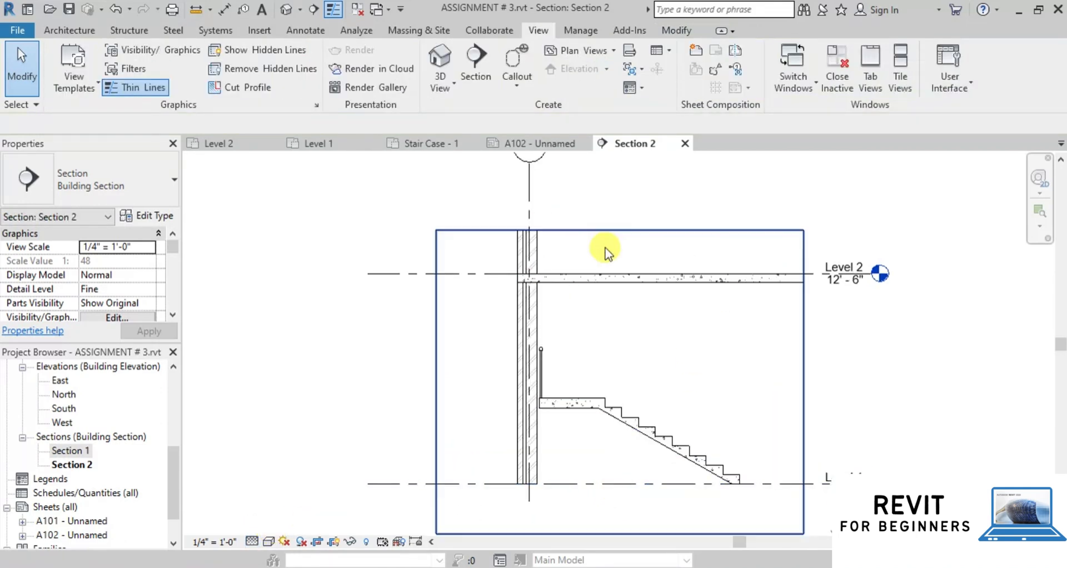
{"action": "left_click", "coordinate": [226, 542]}
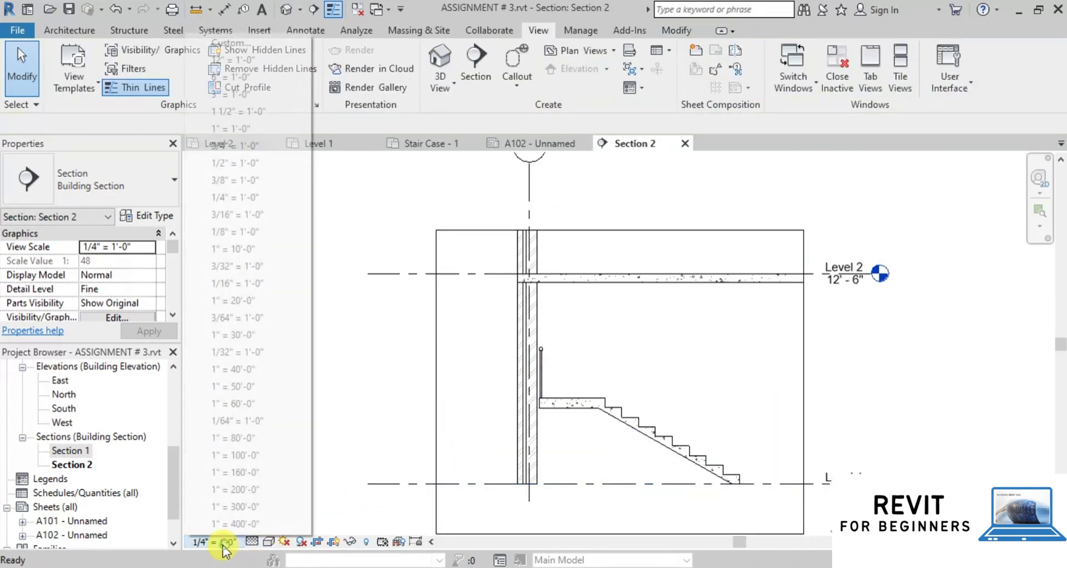
{"action": "left_click", "coordinate": [239, 164]}
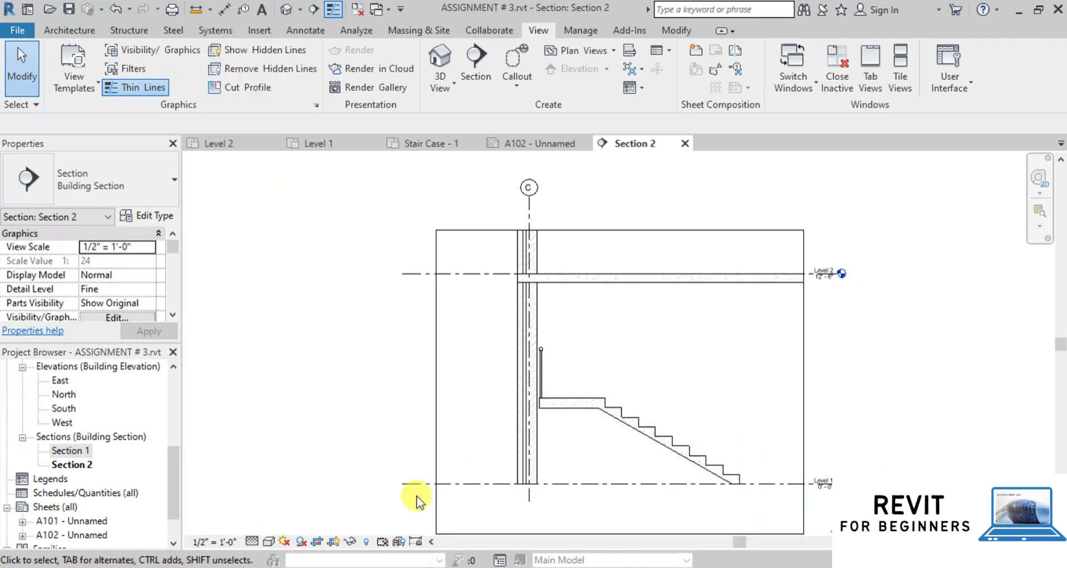
Step: Set the section view's visual style to Shaded and hide its crop region
{"action": "left_click", "coordinate": [276, 543]}
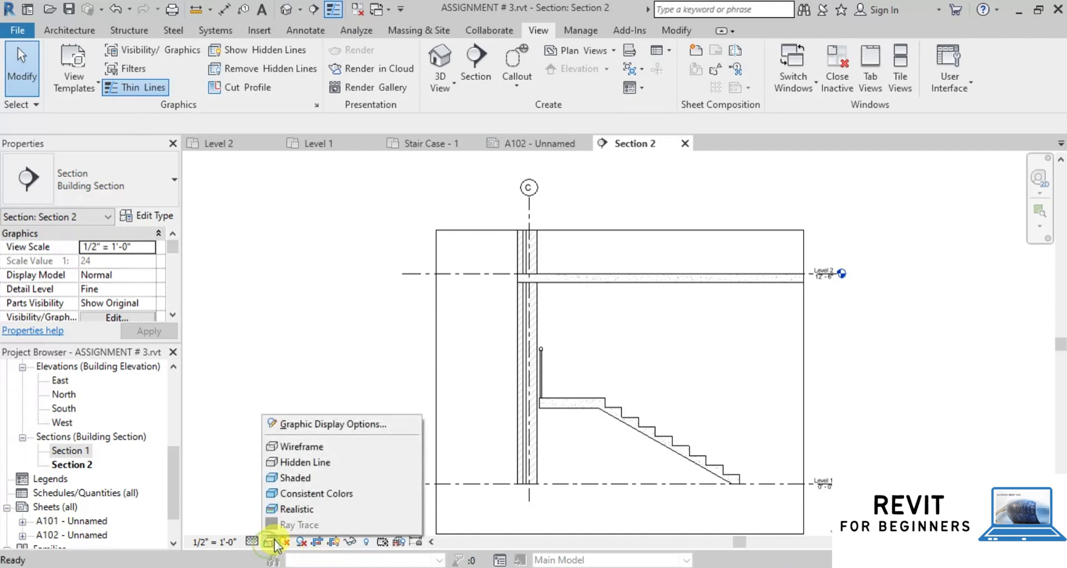
{"action": "left_click", "coordinate": [311, 478]}
{"action": "scroll", "coordinate": [685, 415], "scroll_direction": "up", "scroll_amount": 2}
{"action": "scroll", "coordinate": [487, 379], "scroll_direction": "down", "scroll_amount": 2}
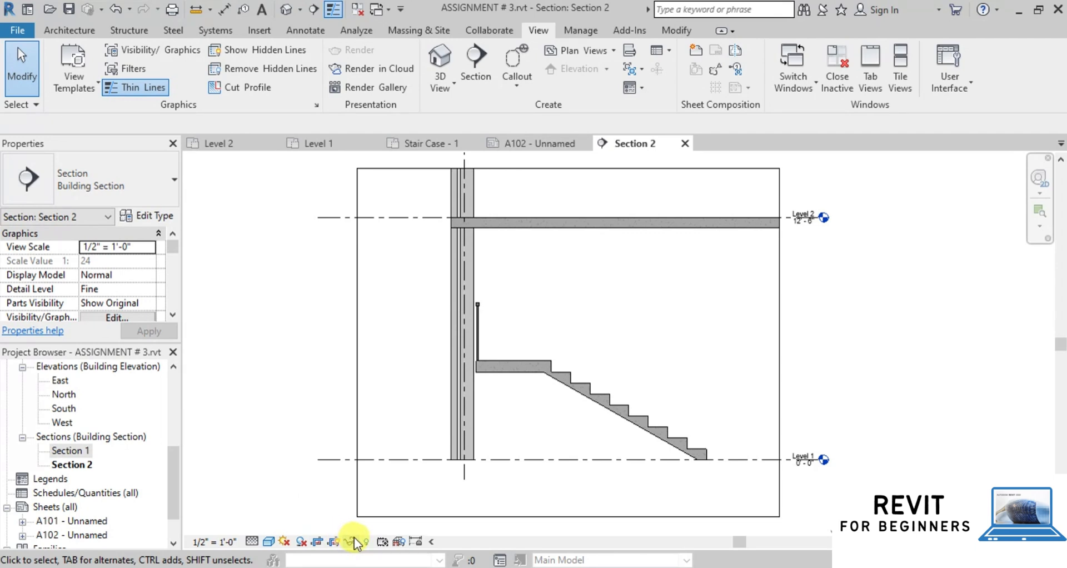
{"action": "left_click", "coordinate": [333, 543]}
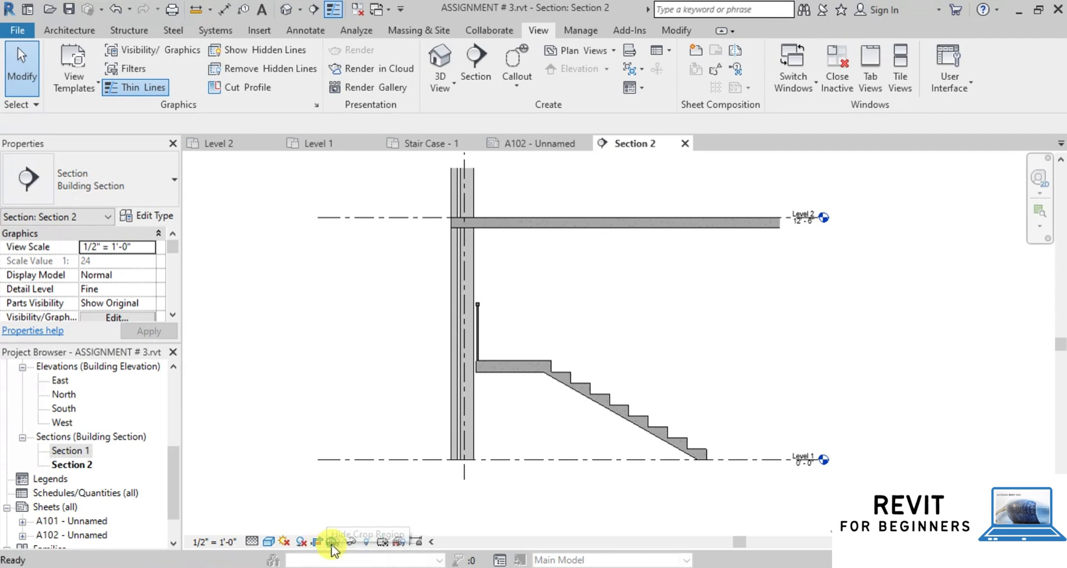
{"action": "scroll", "coordinate": [470, 378], "scroll_direction": "down", "scroll_amount": 2}
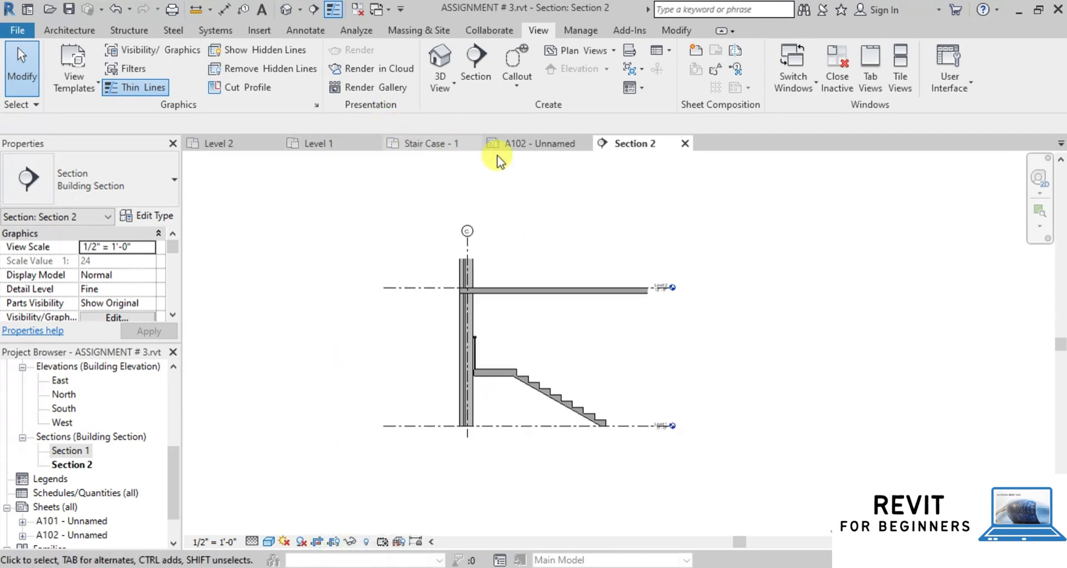
Step: Place the Section 2 view on sheet A102, to the right of the stair plan
{"action": "left_click", "coordinate": [532, 142]}
{"action": "left_click_drag", "start_coordinate": [71, 464], "coordinate": [429, 430]}
{"action": "left_click_drag", "start_coordinate": [638, 407], "coordinate": [638, 406]}
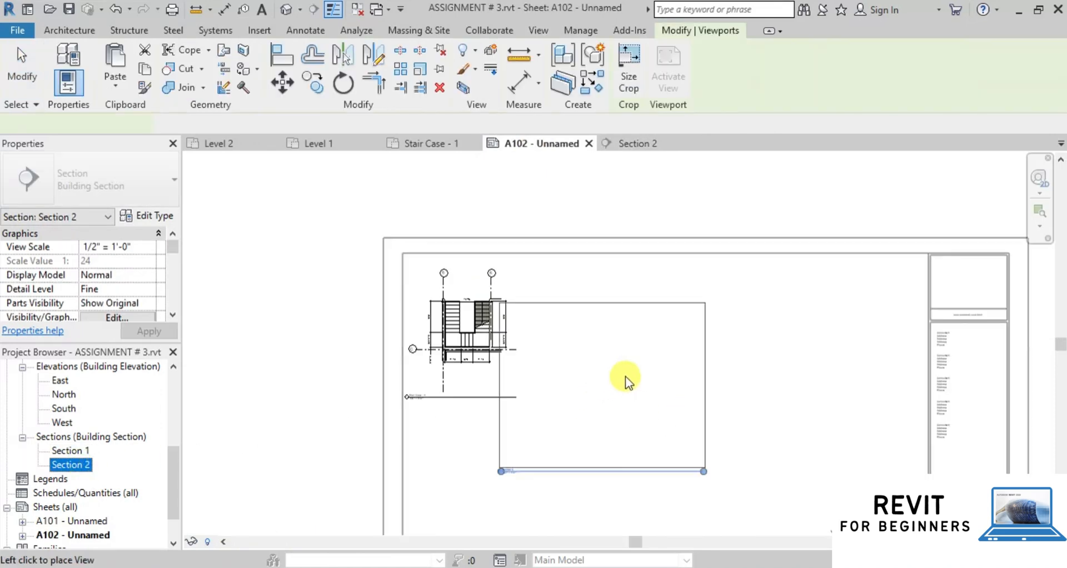
{"action": "left_click", "coordinate": [644, 343]}
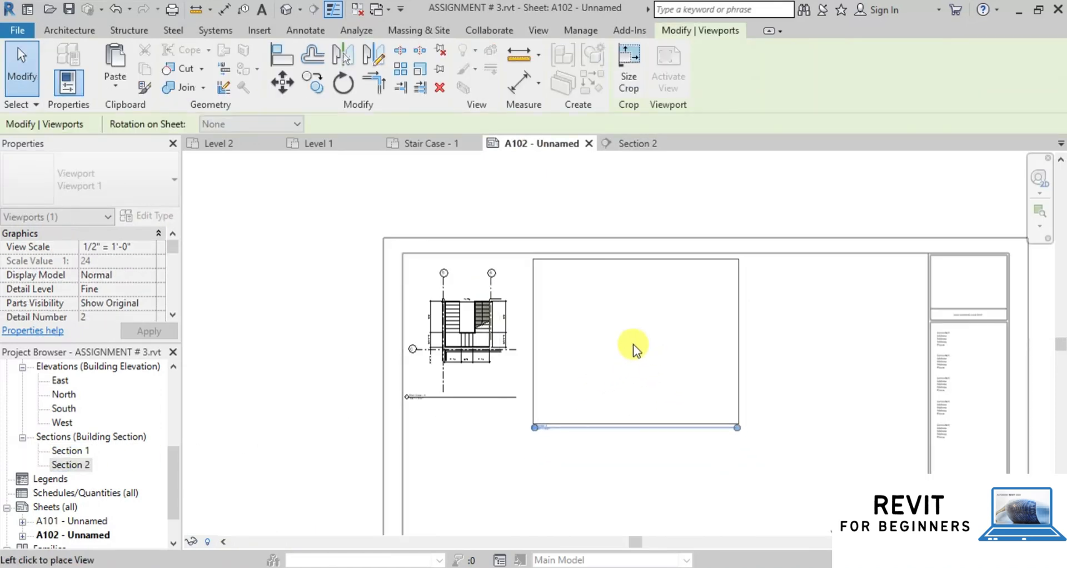
{"action": "key", "text": "Escape"}
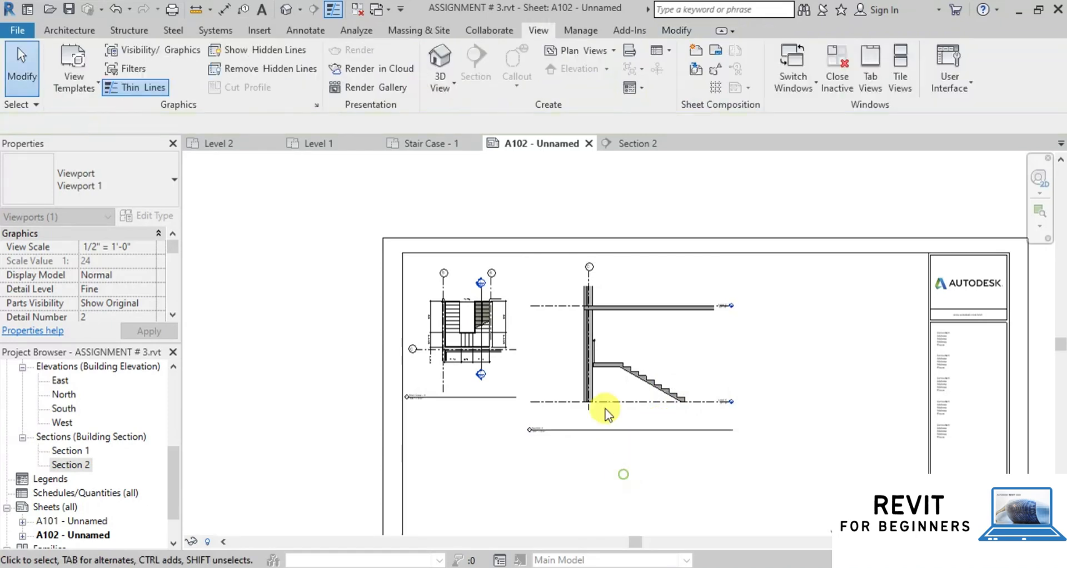
{"action": "scroll", "coordinate": [528, 365], "scroll_direction": "up", "scroll_amount": 2}
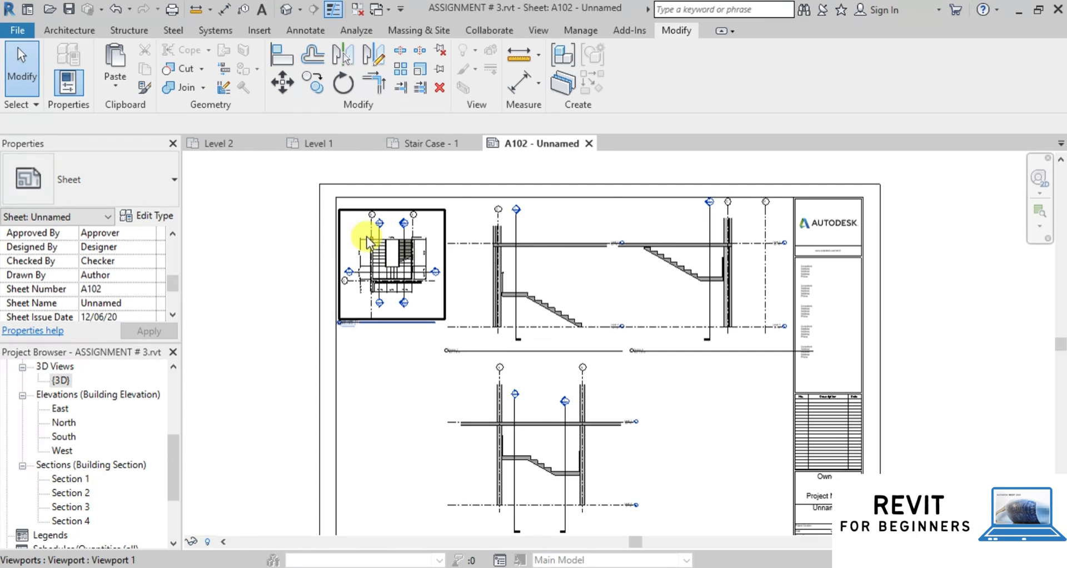
{"action": "scroll", "coordinate": [370, 236], "scroll_direction": "up", "scroll_amount": 3}
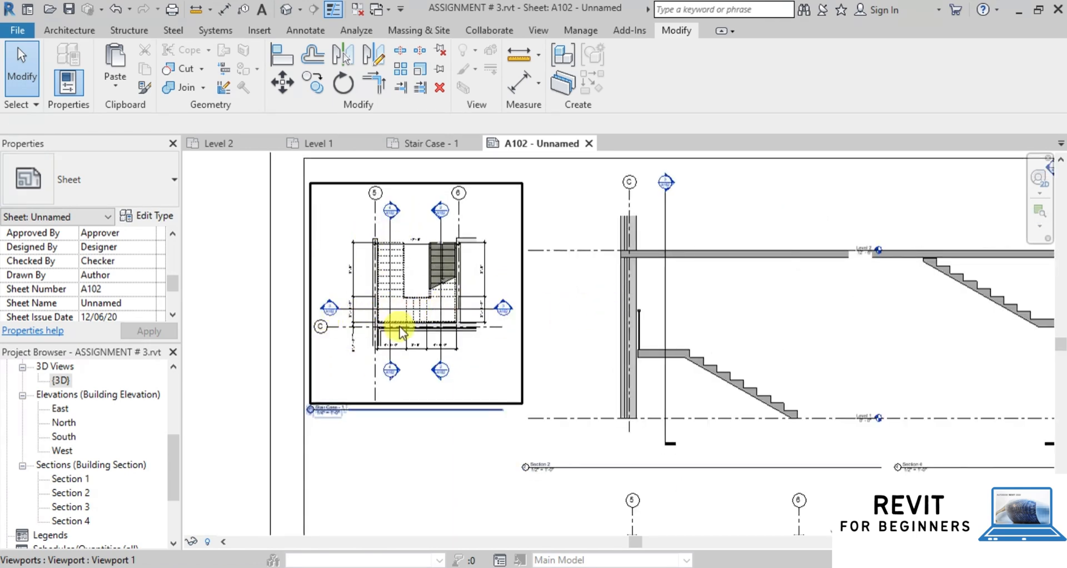
{"action": "scroll", "coordinate": [306, 213], "scroll_direction": "down", "scroll_amount": 2}
{"action": "scroll", "coordinate": [307, 212], "scroll_direction": "down", "scroll_amount": 1}
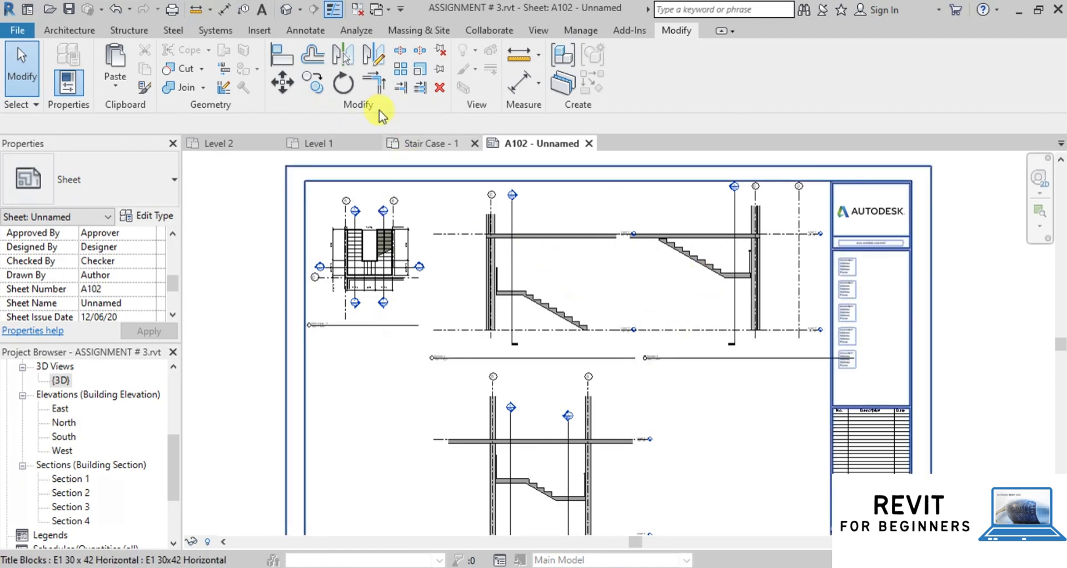
Step: Open the default 3D view and turn on its section box
{"action": "left_click", "coordinate": [289, 12]}
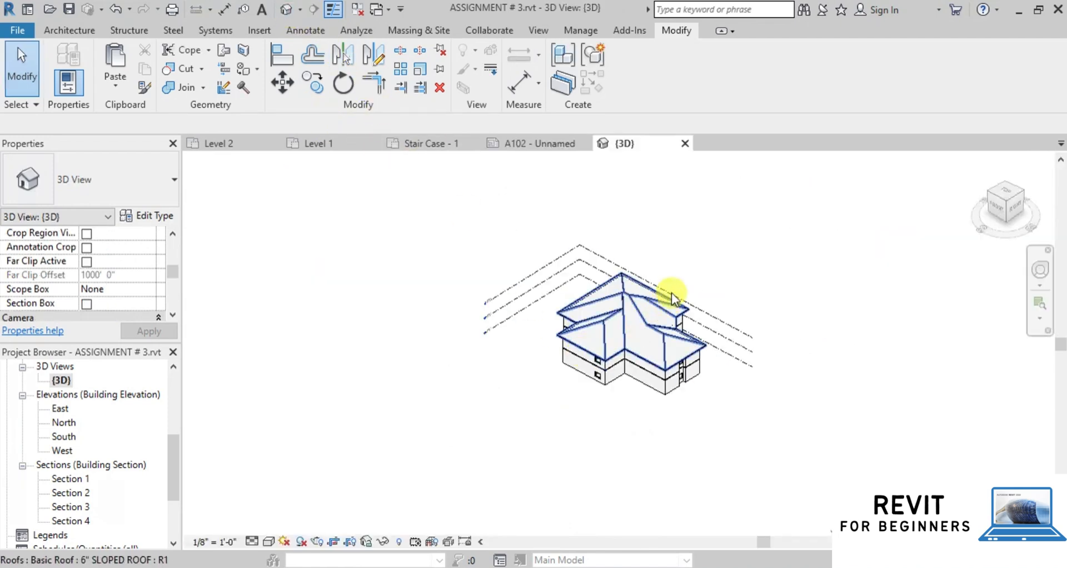
{"action": "scroll", "coordinate": [634, 339], "scroll_direction": "up", "scroll_amount": 2}
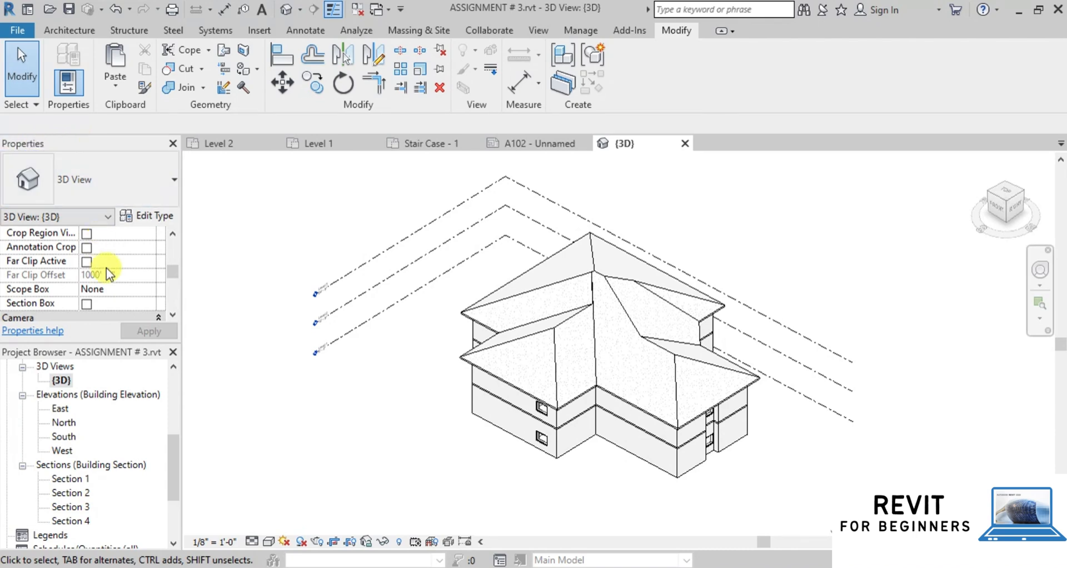
{"action": "scroll", "coordinate": [109, 268], "scroll_direction": "up", "scroll_amount": 3}
{"action": "scroll", "coordinate": [110, 268], "scroll_direction": "down", "scroll_amount": 3}
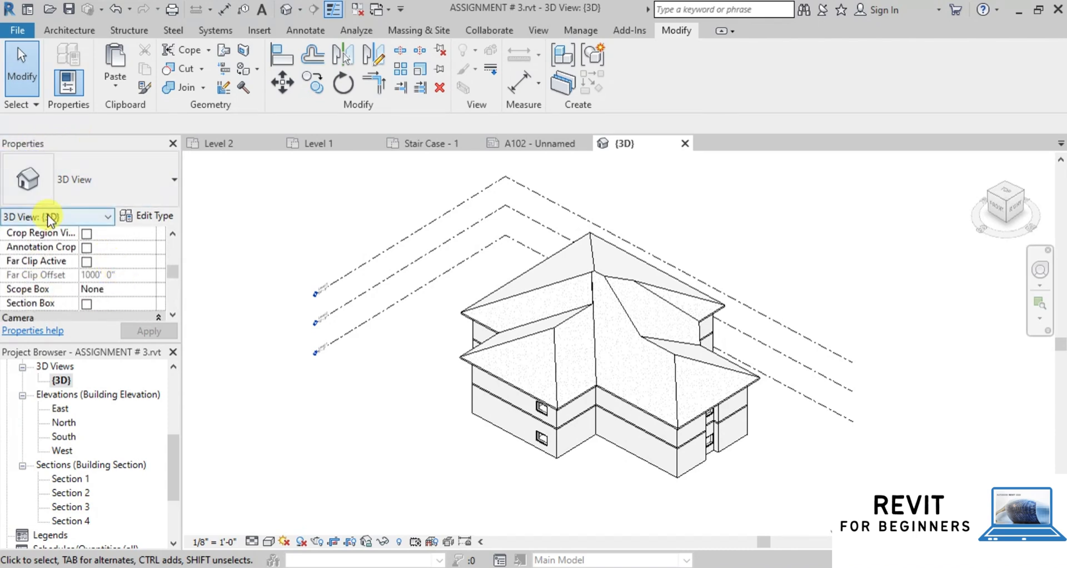
{"action": "left_click", "coordinate": [87, 304]}
{"action": "left_click", "coordinate": [140, 332]}
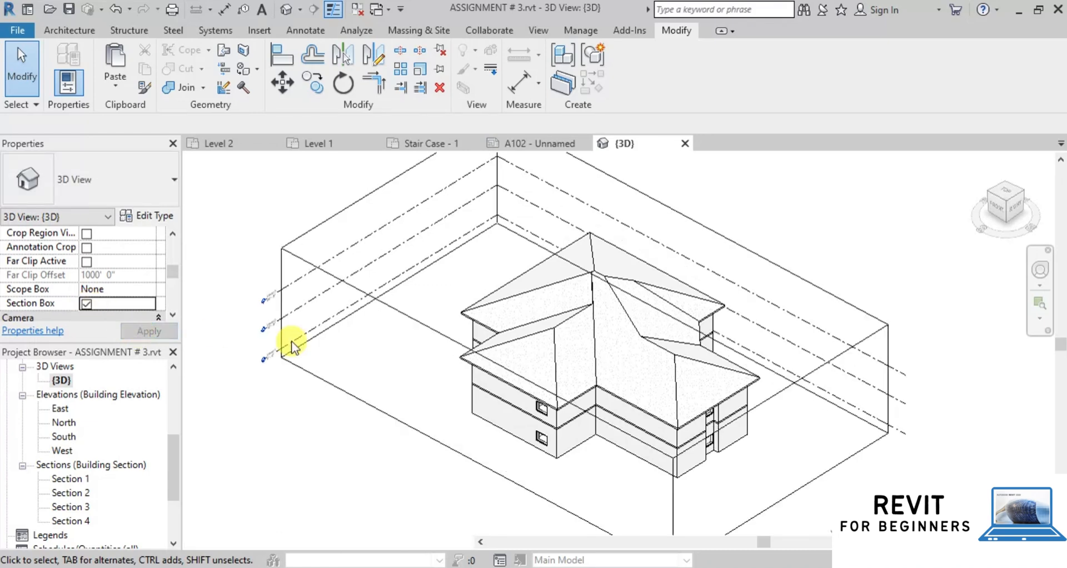
Step: Lower the top face of the 3D view's section box to cut away the roof and expose the Level 2 rooms
{"action": "scroll", "coordinate": [426, 346], "scroll_direction": "down", "scroll_amount": 2}
{"action": "left_click", "coordinate": [405, 332]}
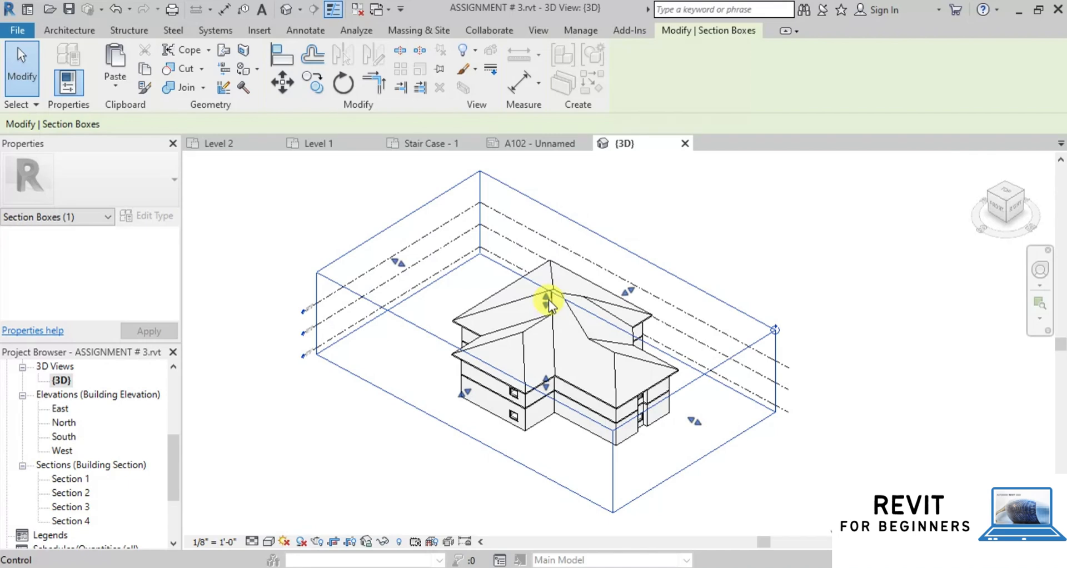
{"action": "left_click_drag", "start_coordinate": [549, 299], "coordinate": [542, 339]}
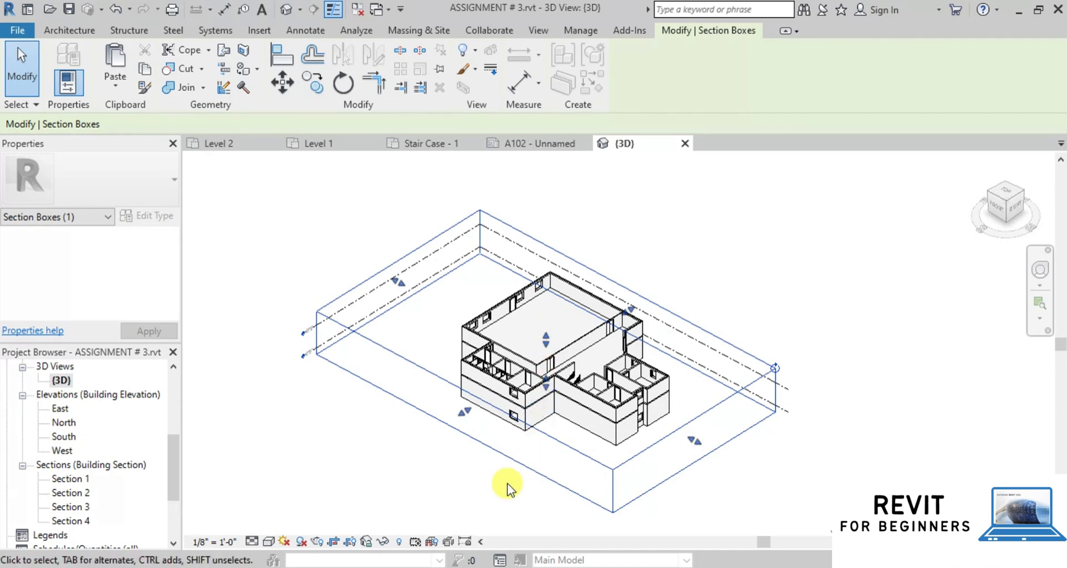
{"action": "scroll", "coordinate": [575, 382], "scroll_direction": "up", "scroll_amount": 2}
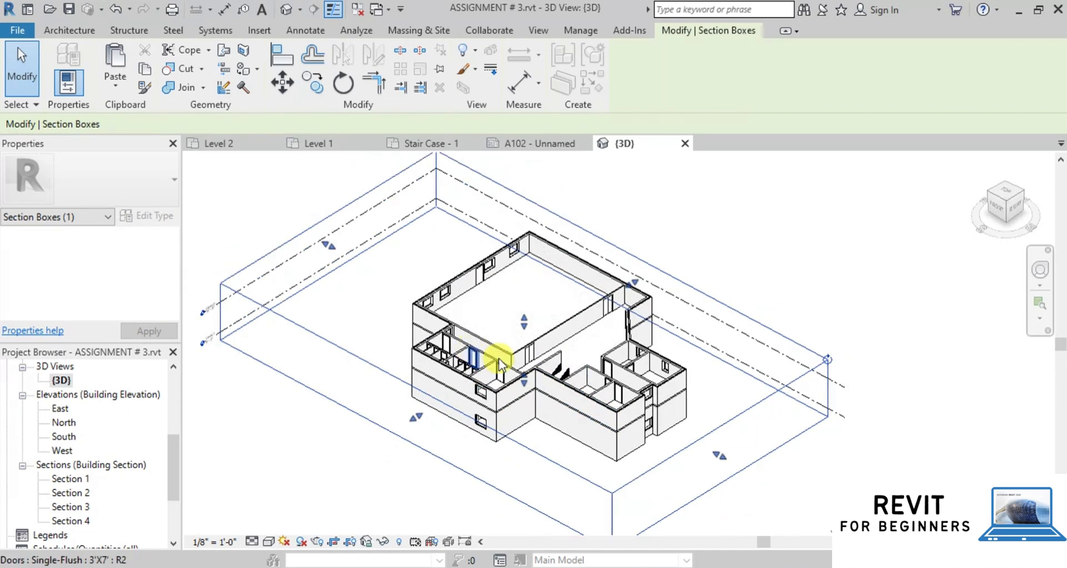
Step: Pull the side face of the section box inward past the projecting wing to cut through the stairwell
{"action": "left_click", "coordinate": [784, 477]}
{"action": "left_click", "coordinate": [634, 479]}
{"action": "left_click_drag", "start_coordinate": [719, 455], "coordinate": [529, 353]}
{"action": "scroll", "coordinate": [671, 437], "scroll_direction": "up", "scroll_amount": 2}
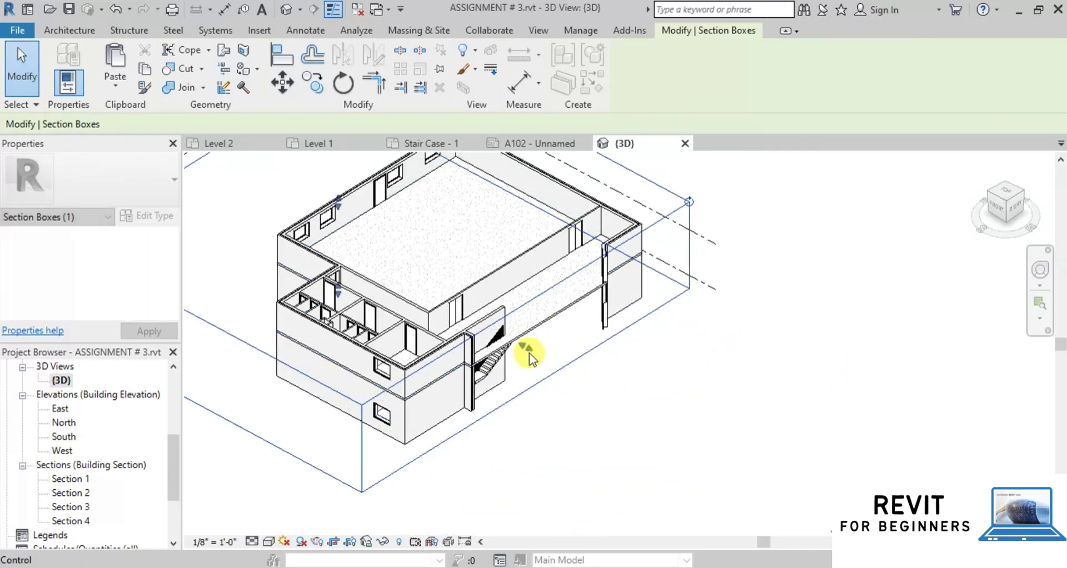
{"action": "scroll", "coordinate": [529, 353], "scroll_direction": "up", "scroll_amount": 3}
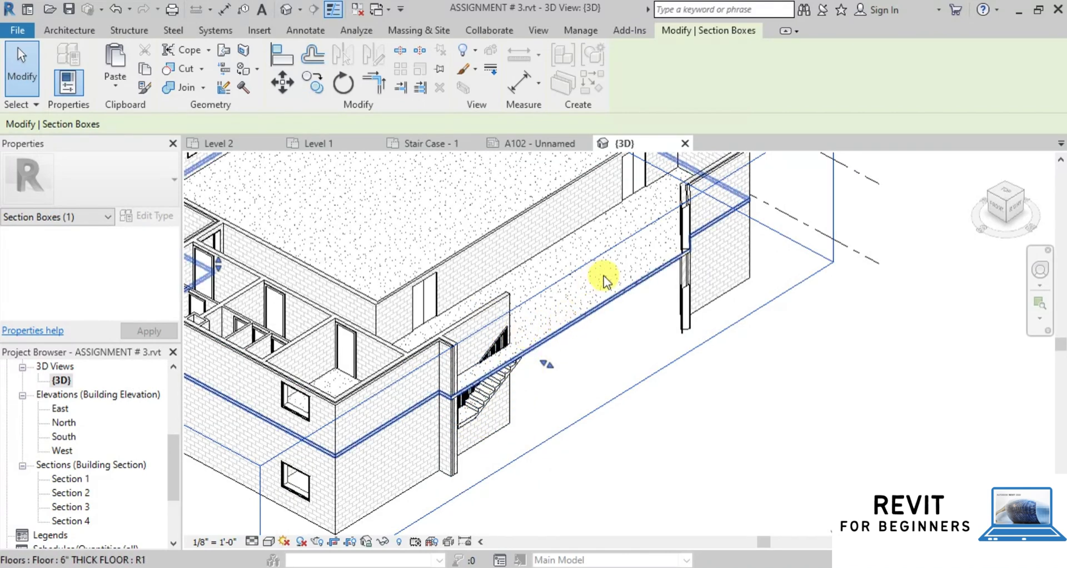
{"action": "scroll", "coordinate": [632, 295], "scroll_direction": "down", "scroll_amount": 5}
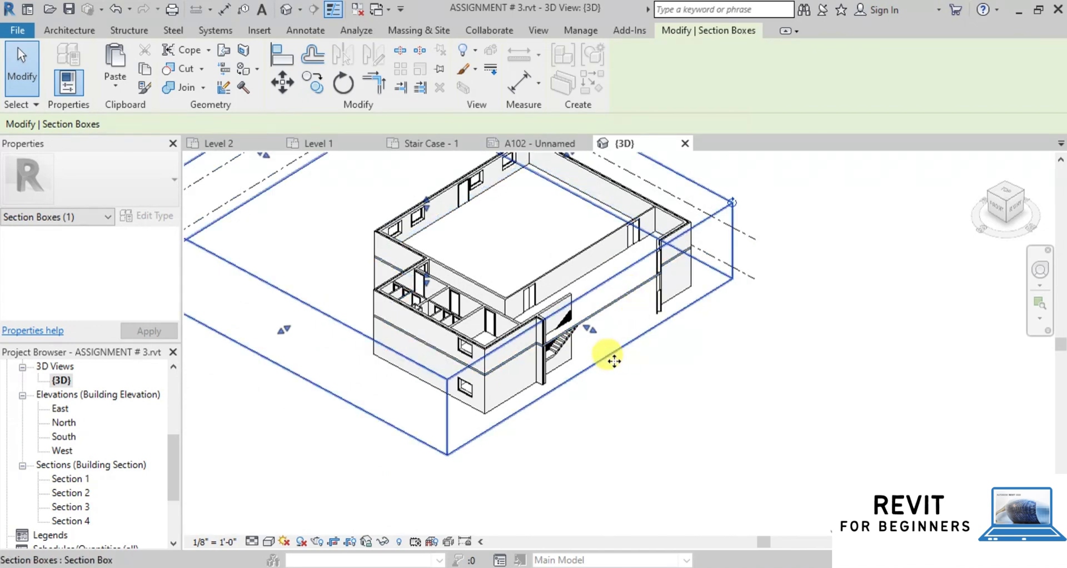
Step: Start a shaft opening on the Level 1 plan and sketch a rectangular boundary of about 11'-9" by 12'-0" around the U-shaped stair
{"action": "left_click", "coordinate": [339, 143]}
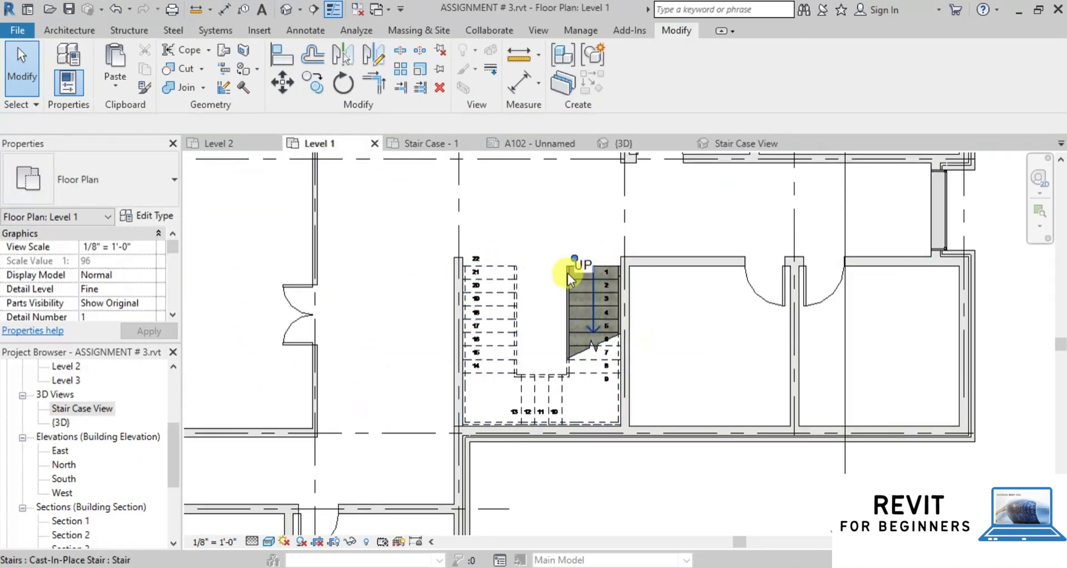
{"action": "left_click", "coordinate": [77, 30]}
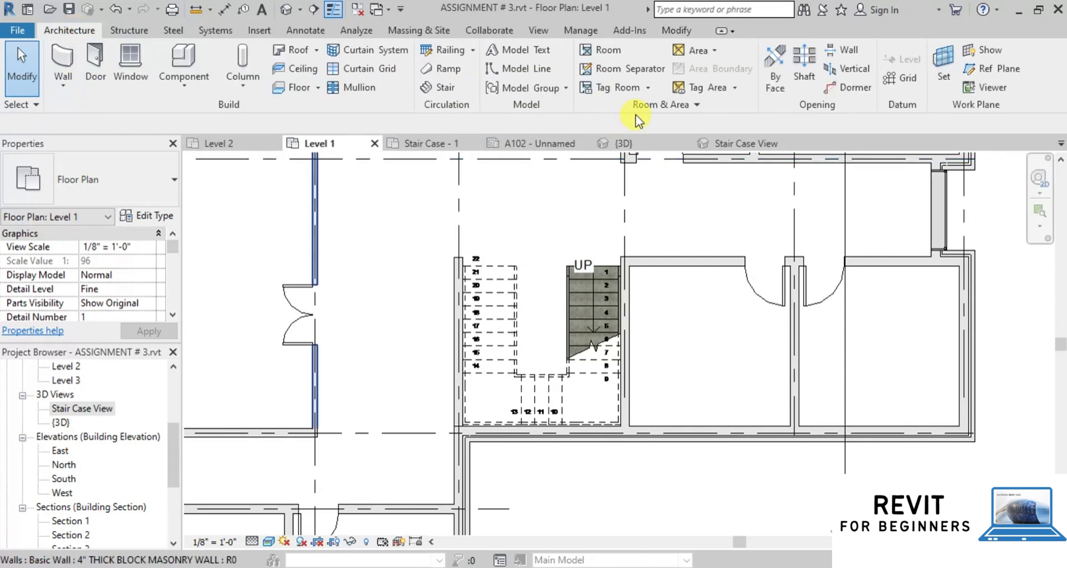
{"action": "left_click", "coordinate": [805, 66]}
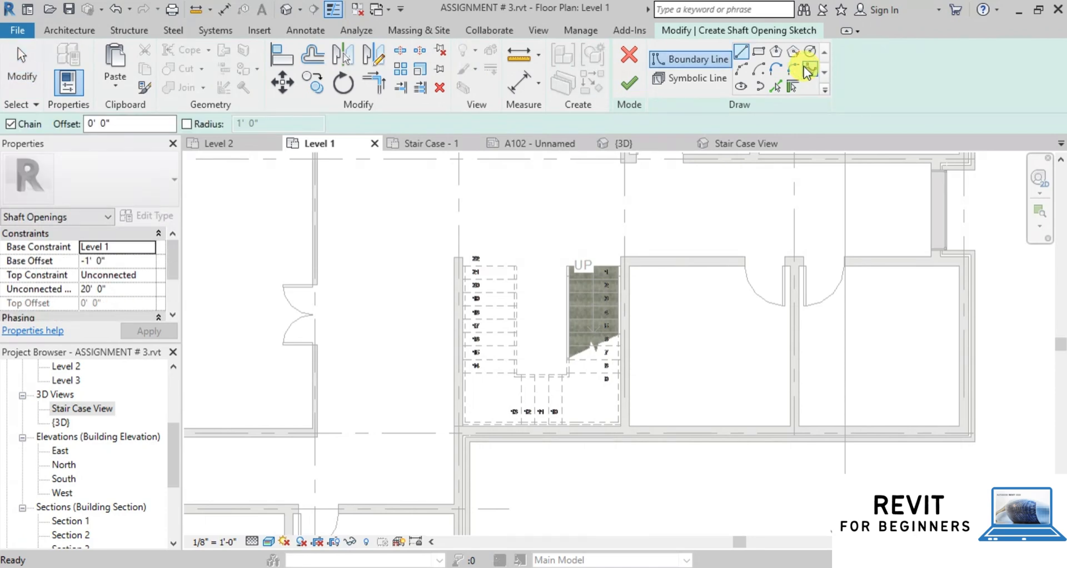
{"action": "left_click", "coordinate": [759, 54]}
{"action": "scroll", "coordinate": [595, 285], "scroll_direction": "up", "scroll_amount": 5}
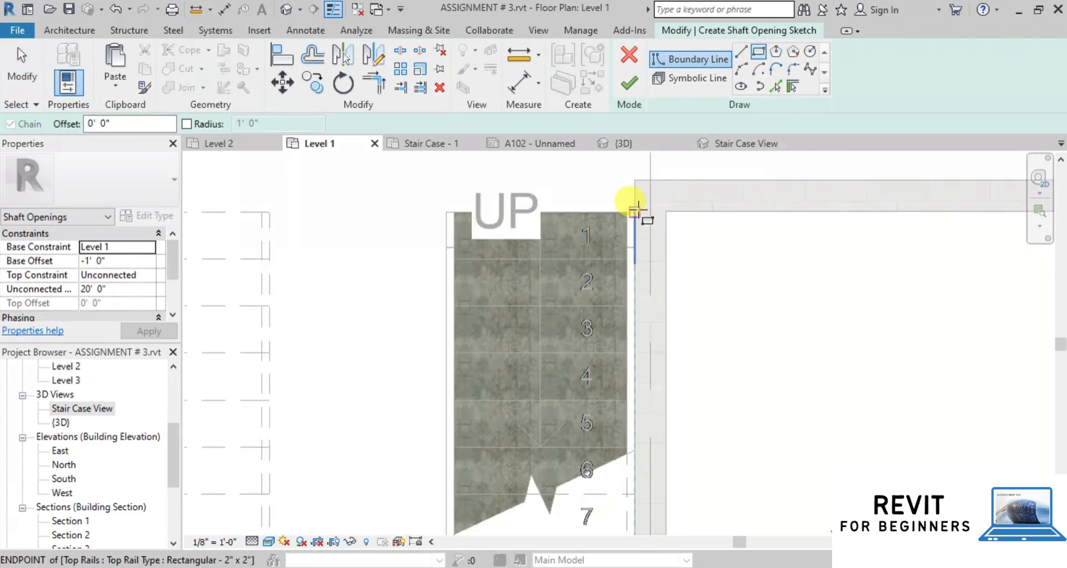
{"action": "scroll", "coordinate": [631, 210], "scroll_direction": "down", "scroll_amount": 3}
{"action": "scroll", "coordinate": [422, 423], "scroll_direction": "up", "scroll_amount": 3}
{"action": "left_click", "coordinate": [444, 421]}
{"action": "scroll", "coordinate": [442, 420], "scroll_direction": "down", "scroll_amount": 3}
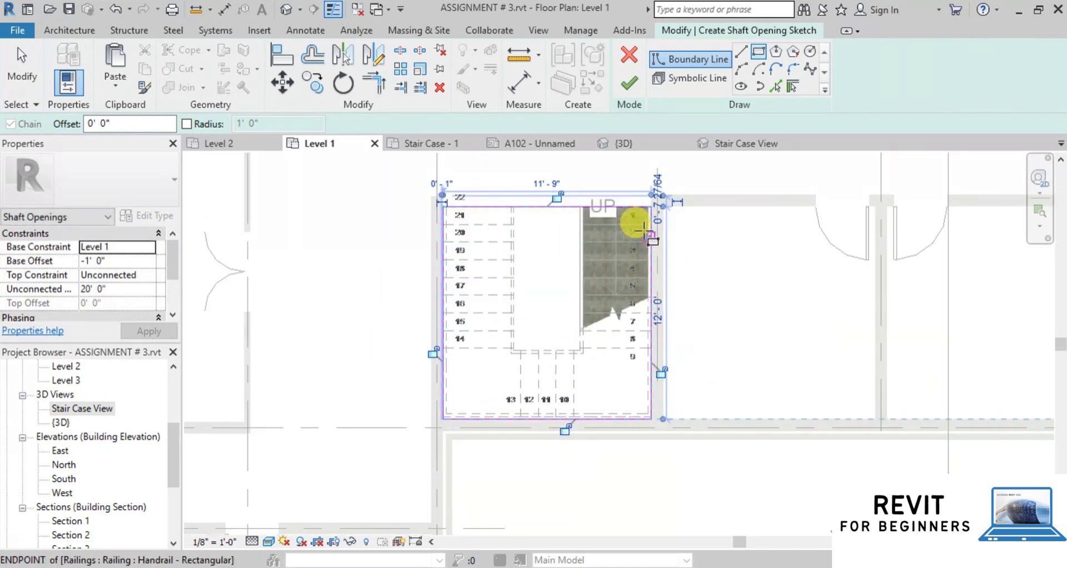
Step: Finish the shaft opening with its top constrained up to Level 2 and a top offset of 1' 0"
{"action": "left_click", "coordinate": [628, 88]}
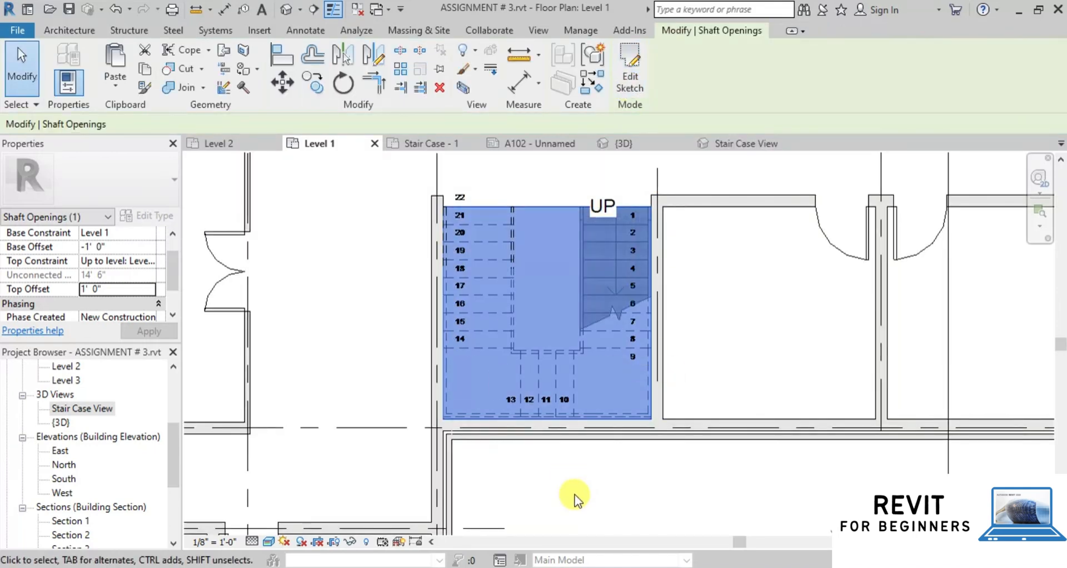
{"action": "left_click", "coordinate": [581, 508]}
{"action": "scroll", "coordinate": [576, 410], "scroll_direction": "down", "scroll_amount": 1}
{"action": "scroll", "coordinate": [576, 402], "scroll_direction": "down", "scroll_amount": 2}
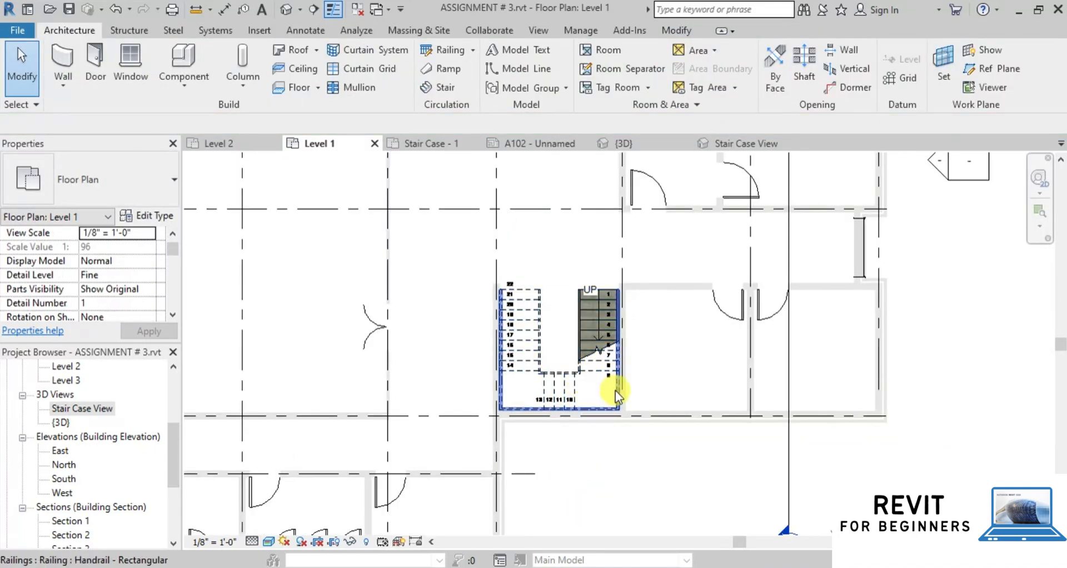
Step: Select the shaft opening in the Stair Case View and extend its top upward to a top offset of about 11' 9"
{"action": "left_click", "coordinate": [740, 147]}
{"action": "scroll", "coordinate": [529, 350], "scroll_direction": "up", "scroll_amount": 5}
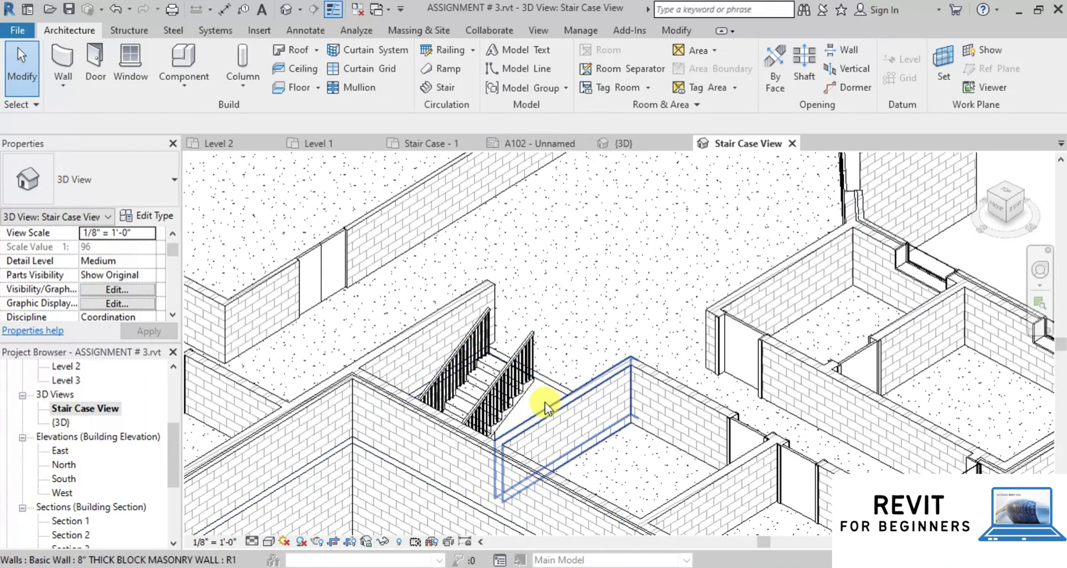
{"action": "key", "text": "Tab"}
{"action": "left_click", "coordinate": [544, 402]}
{"action": "scroll", "coordinate": [558, 386], "scroll_direction": "down", "scroll_amount": 2}
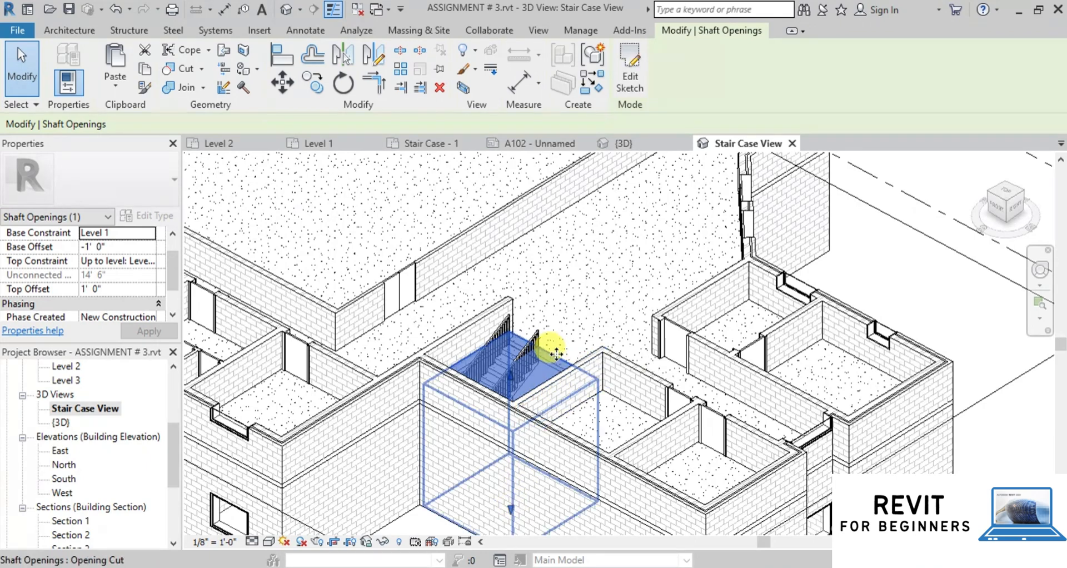
{"action": "left_click_drag", "start_coordinate": [551, 345], "coordinate": [493, 238]}
{"action": "scroll", "coordinate": [517, 309], "scroll_direction": "down", "scroll_amount": 2}
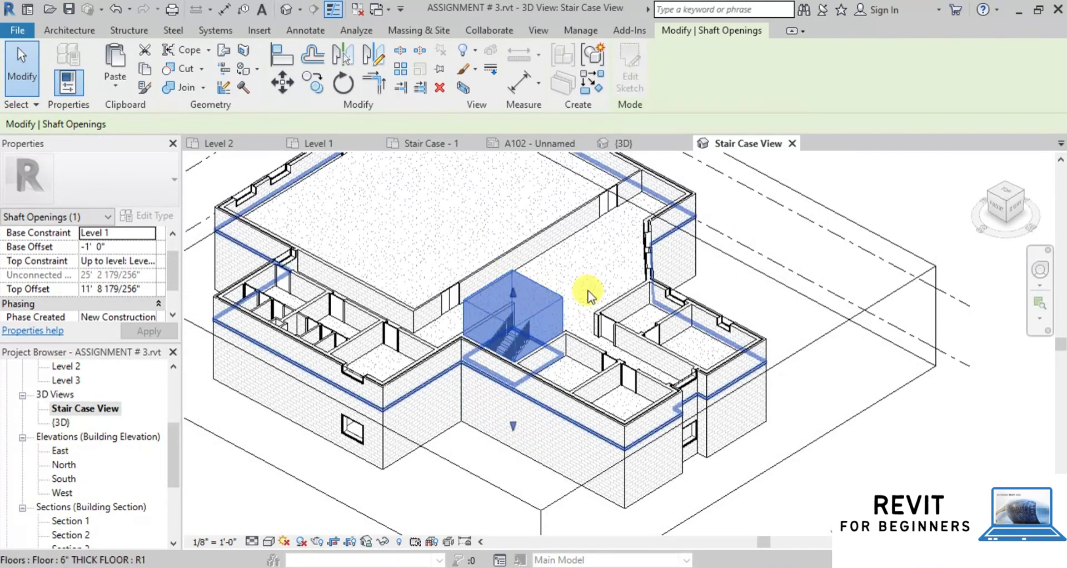
Step: Open sheet A102 and examine how the shaft opening cuts the Level 2 floor in the stair section views
{"action": "left_click", "coordinate": [536, 144]}
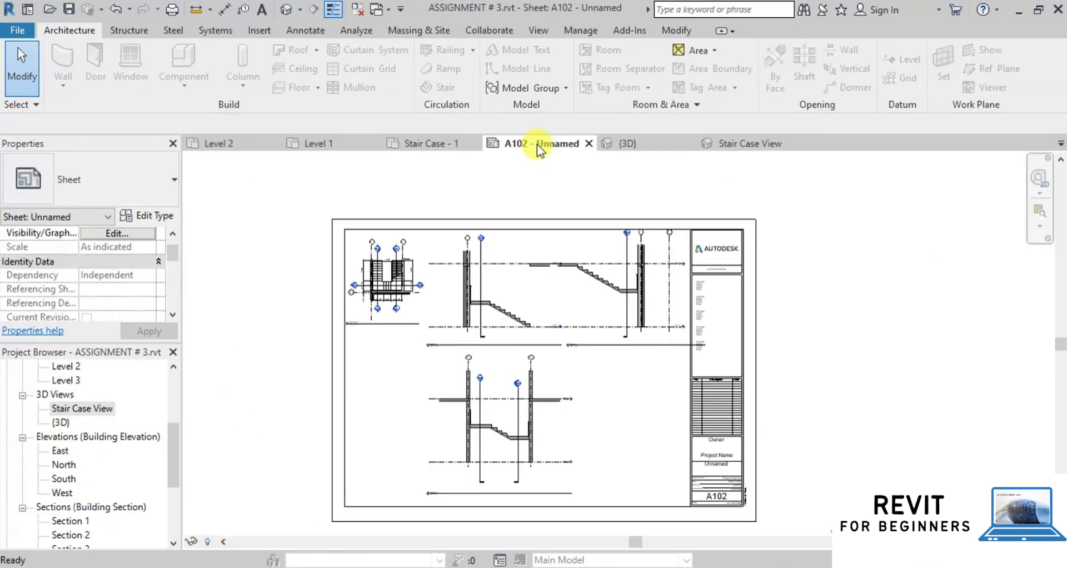
{"action": "scroll", "coordinate": [484, 447], "scroll_direction": "up", "scroll_amount": 2}
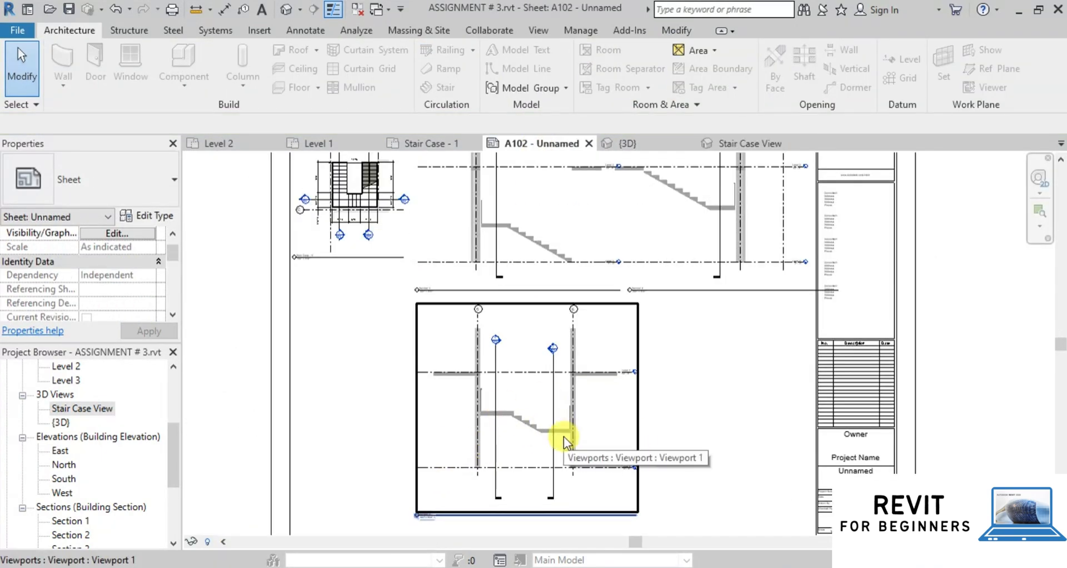
{"action": "scroll", "coordinate": [489, 375], "scroll_direction": "up", "scroll_amount": 3}
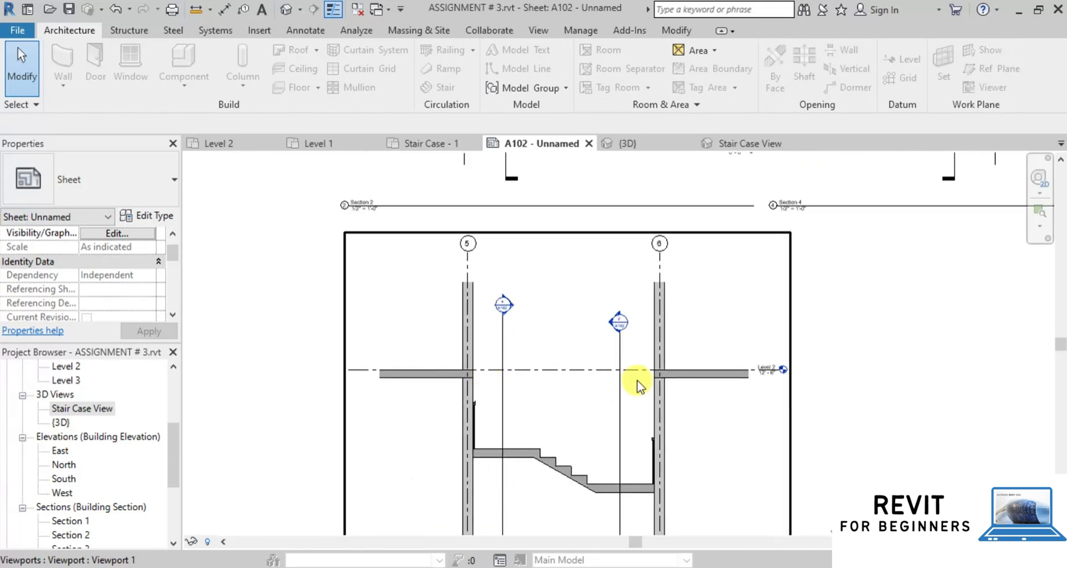
{"action": "scroll", "coordinate": [519, 437], "scroll_direction": "down", "scroll_amount": 6}
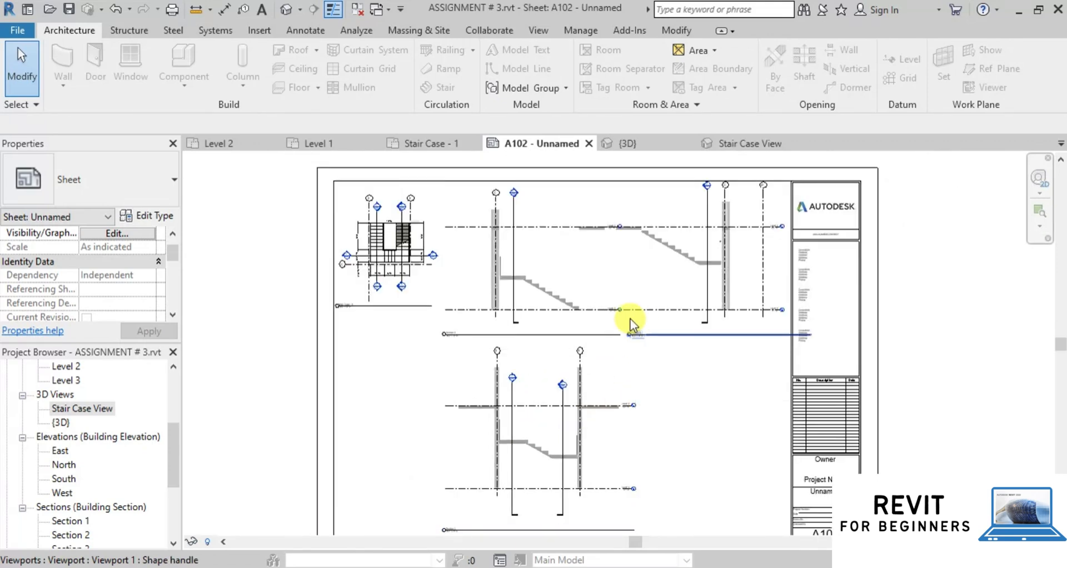
{"action": "scroll", "coordinate": [709, 166], "scroll_direction": "up", "scroll_amount": 4}
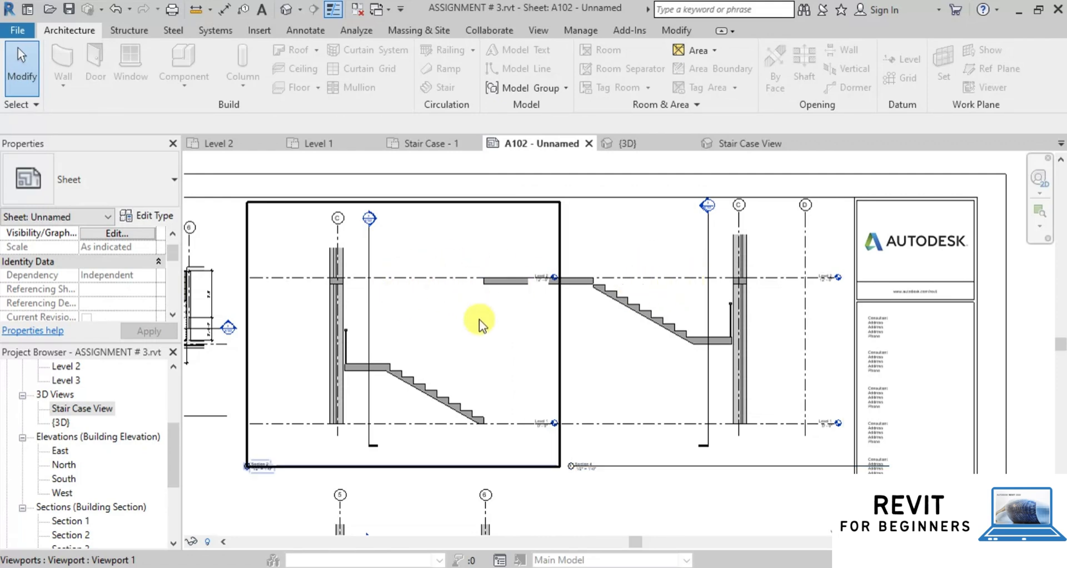
{"action": "scroll", "coordinate": [456, 302], "scroll_direction": "down", "scroll_amount": 3}
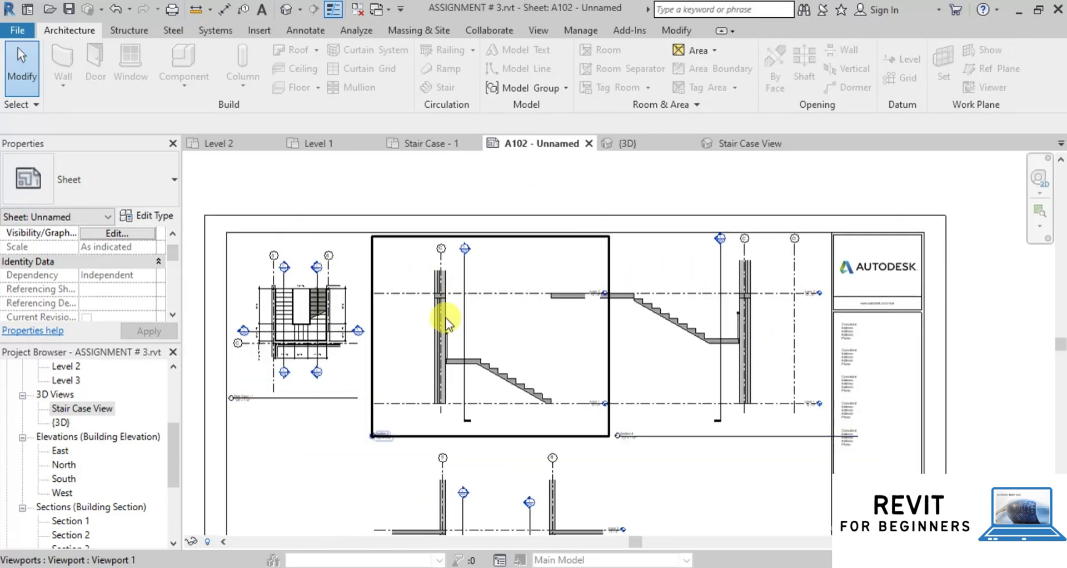